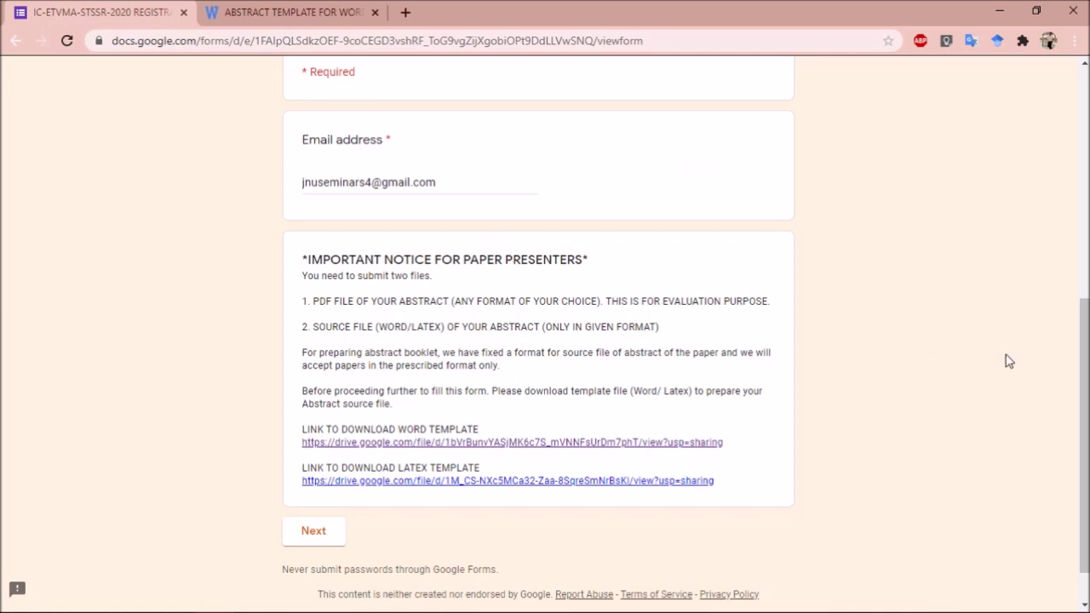
Scroll down the first form page to the Word/LaTeX template download links
scroll(1084, 365, down, 1)
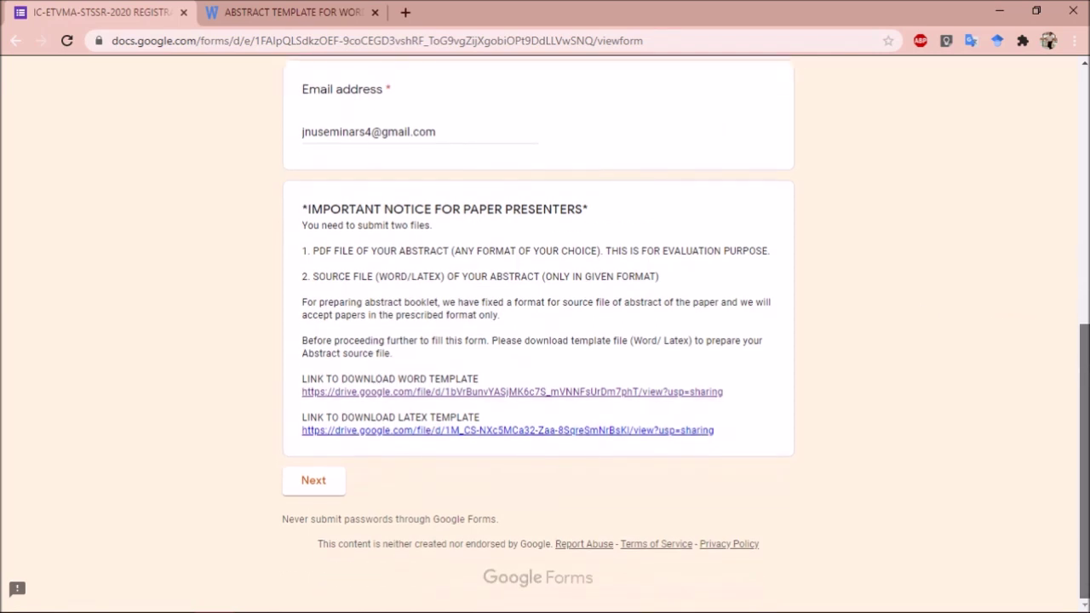
Download ABSTRACT TEMPLATE.tex from the LaTeX template link's Drive page
click(458, 432)
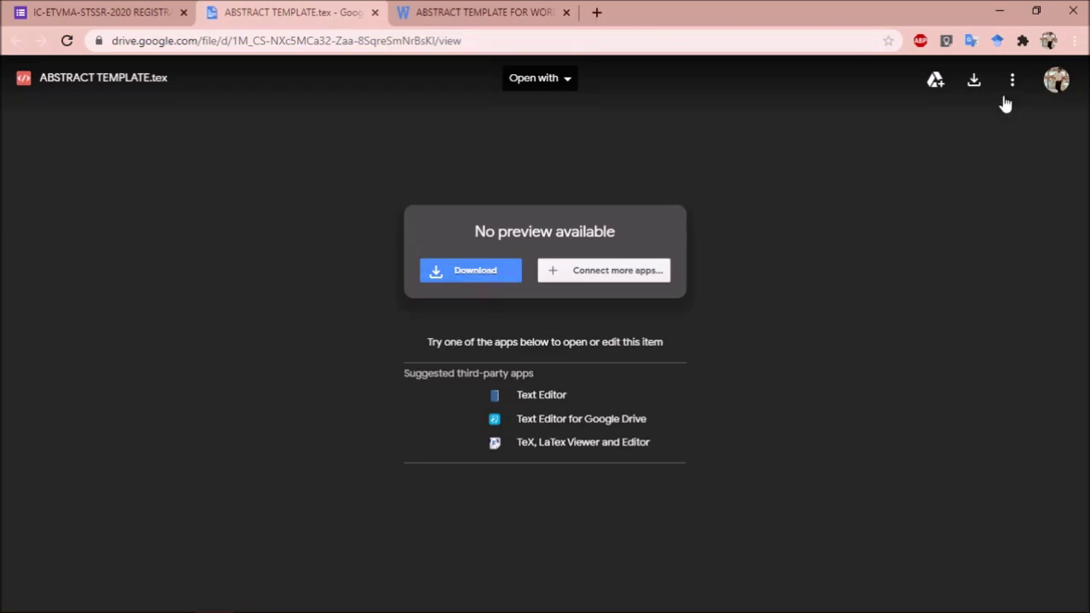
click(446, 274)
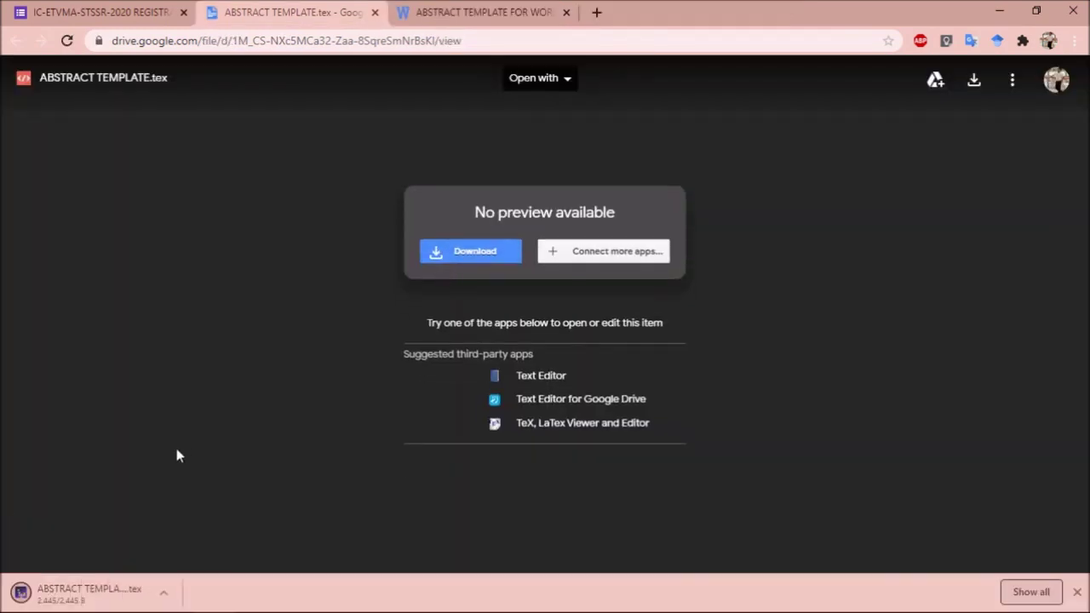
click(160, 585)
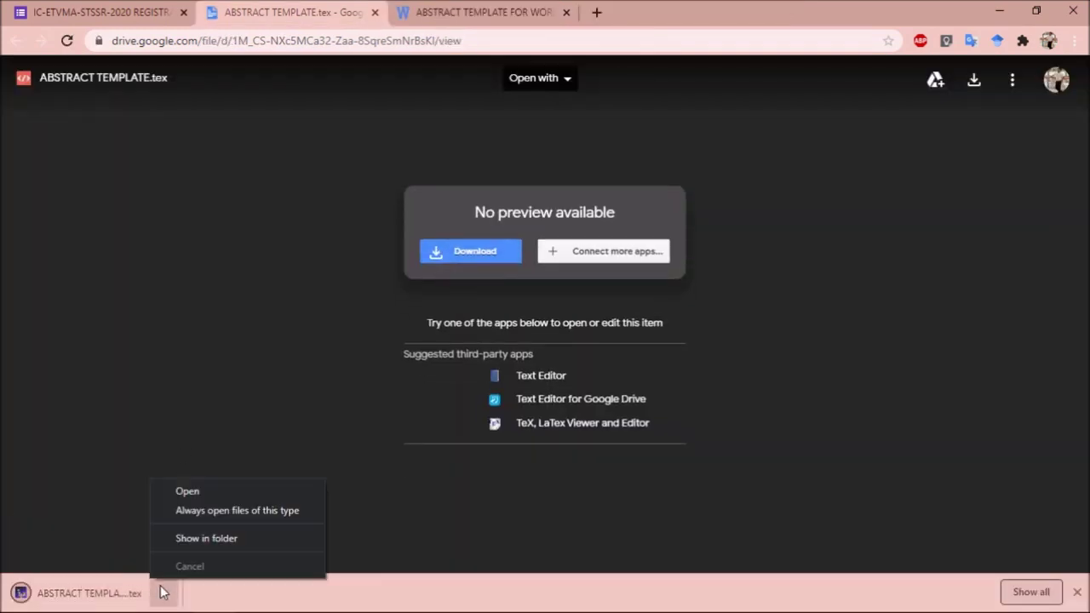
Open ABSTRACT TEMPLATE (1).tex in TeXstudio, review its sections, and compile it to a one-page PDF
click(201, 494)
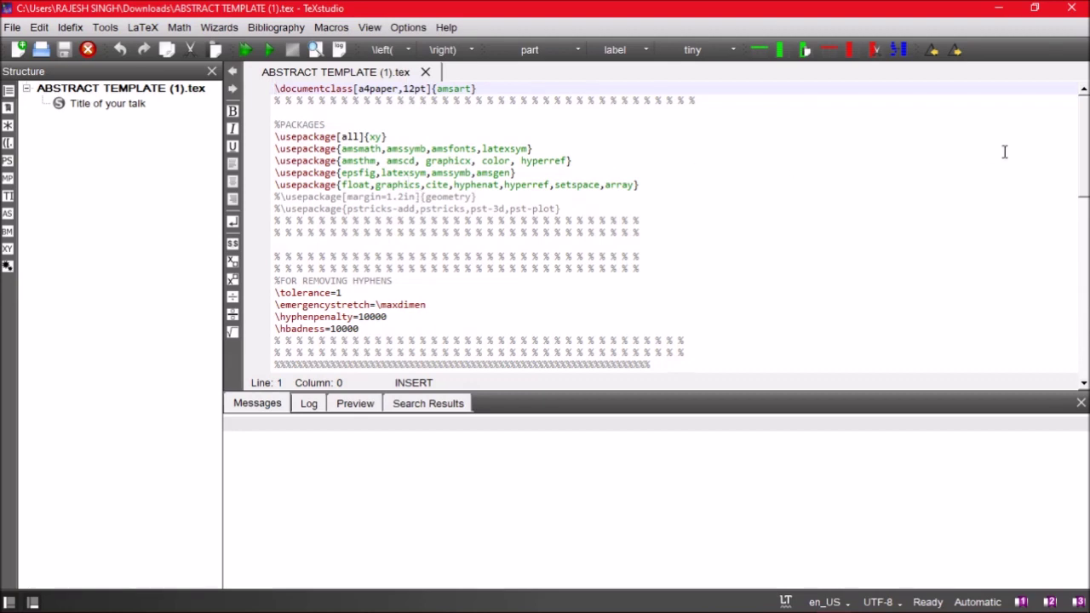
scroll(1085, 158, down, 5)
scroll(680, 226, down, 5)
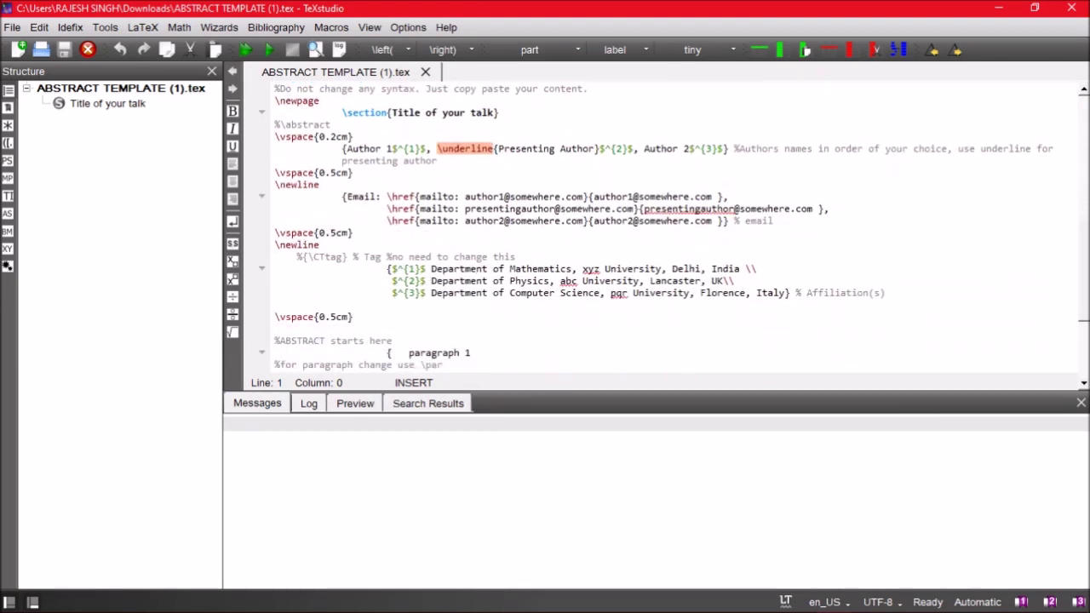
scroll(1087, 264, up, 1)
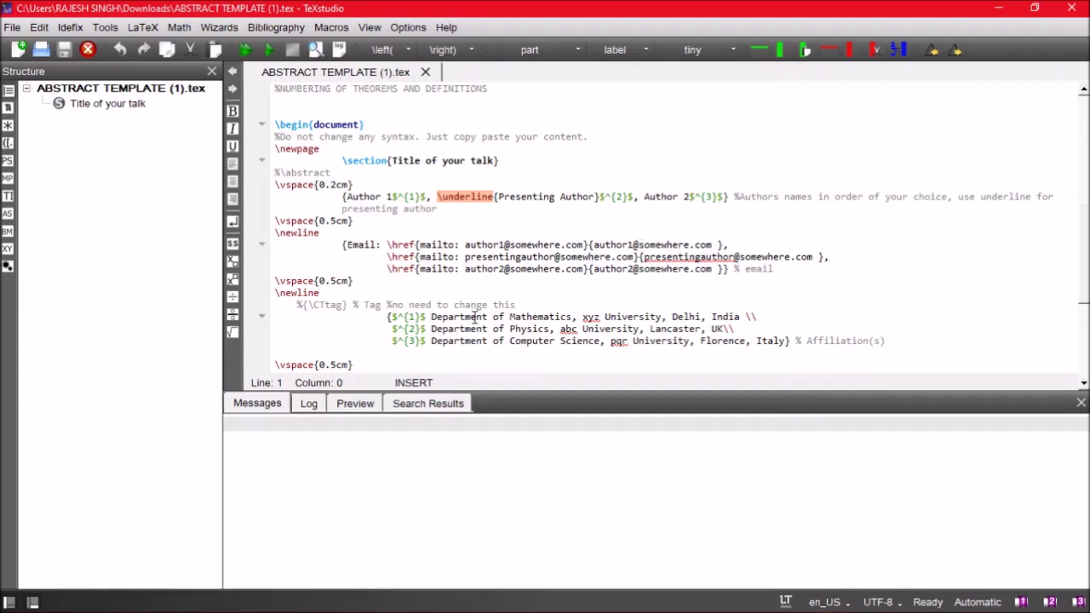
scroll(596, 230, down, 3)
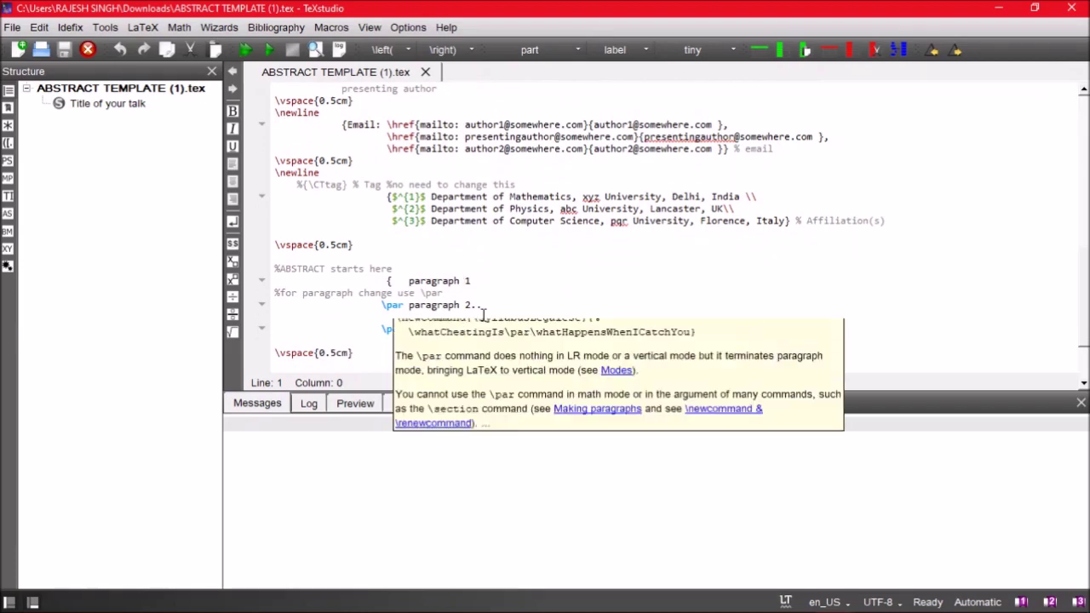
scroll(1077, 312, down, 2)
scroll(682, 230, down, 1)
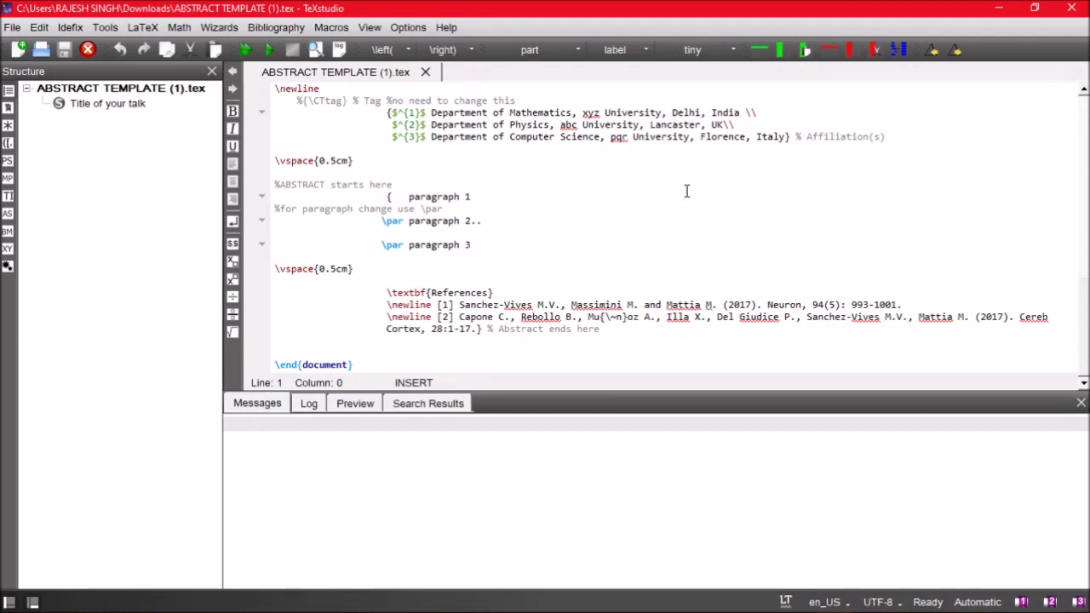
click(249, 48)
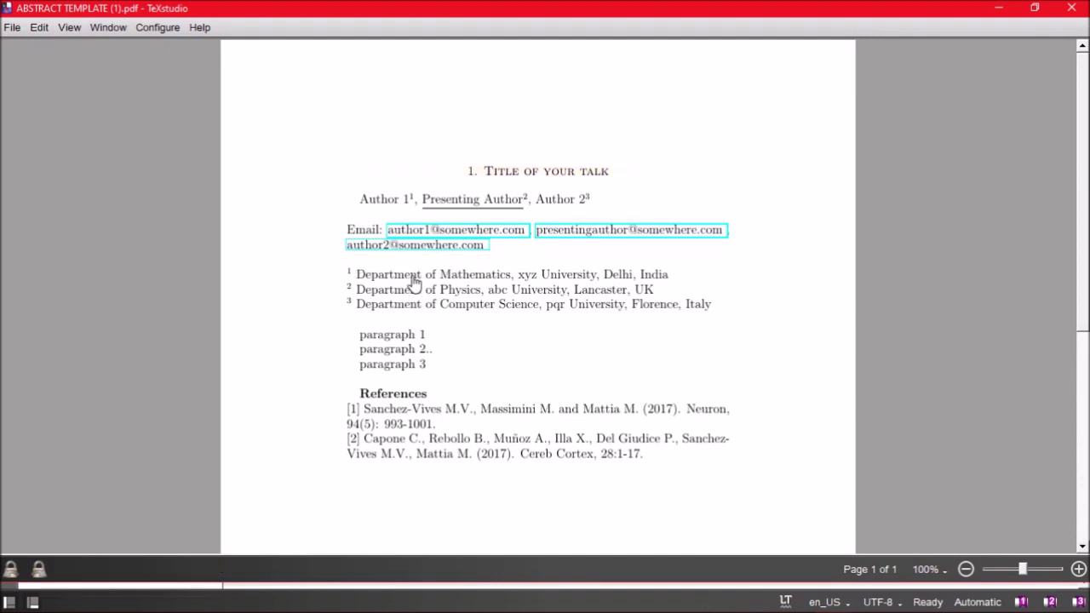
key(super)
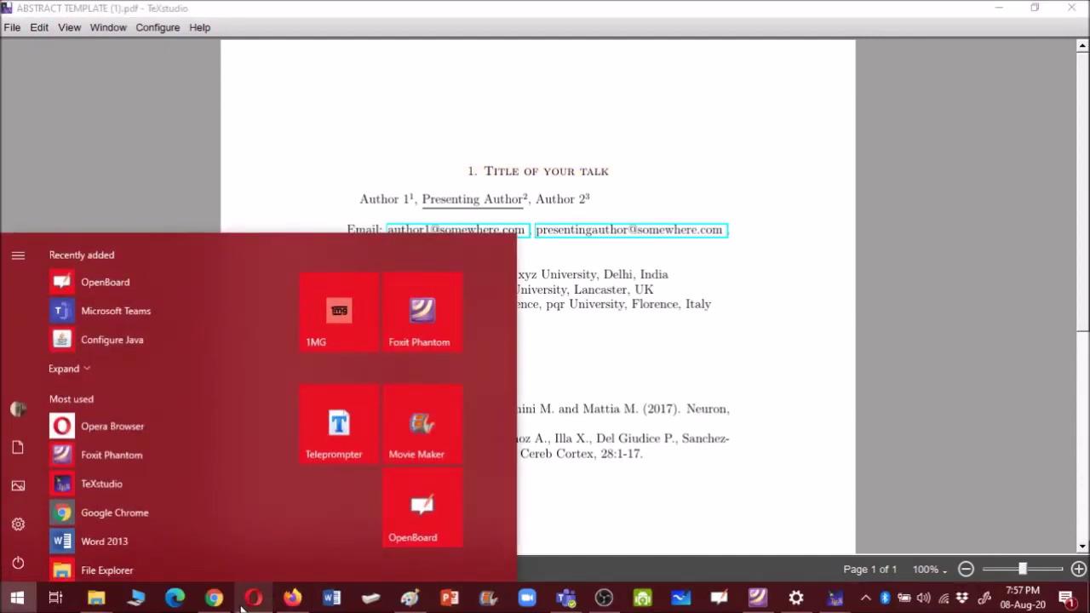
Return to the registration form, go to the next page, and choose DR. as salutation
click(214, 599)
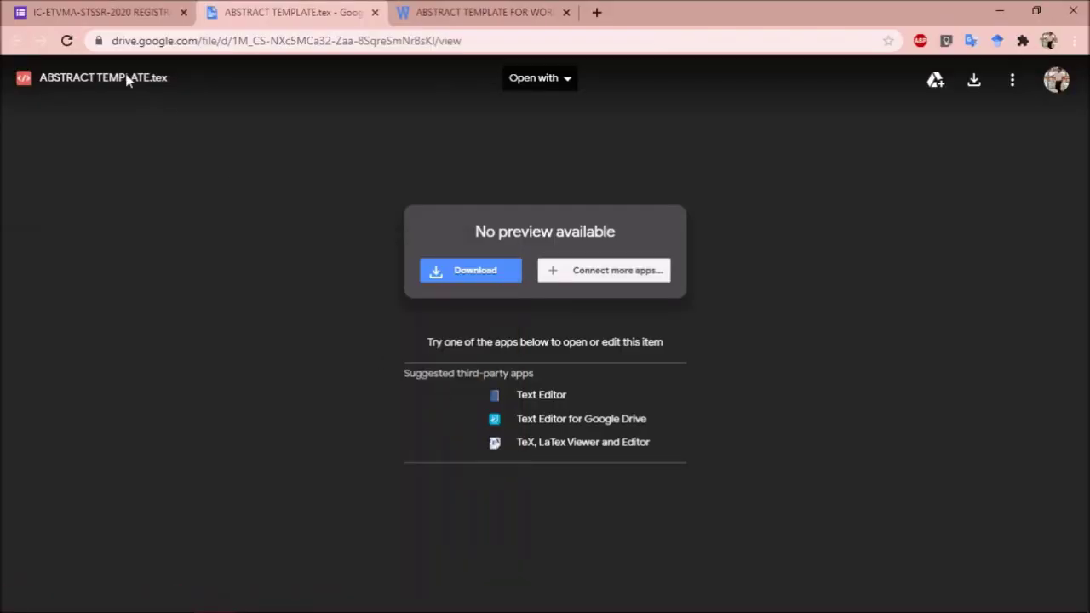
click(83, 12)
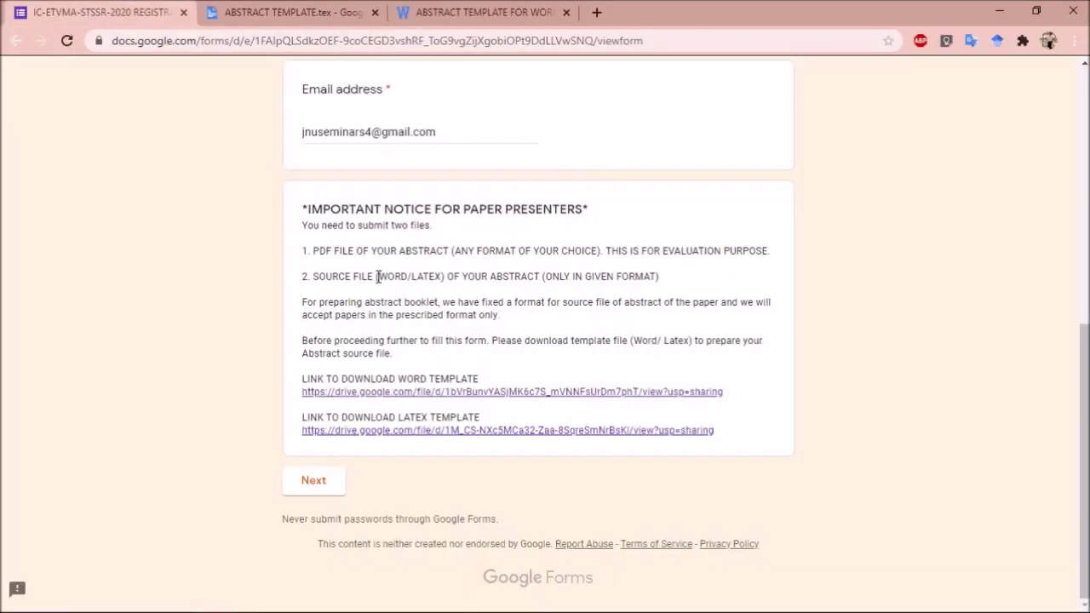
click(310, 482)
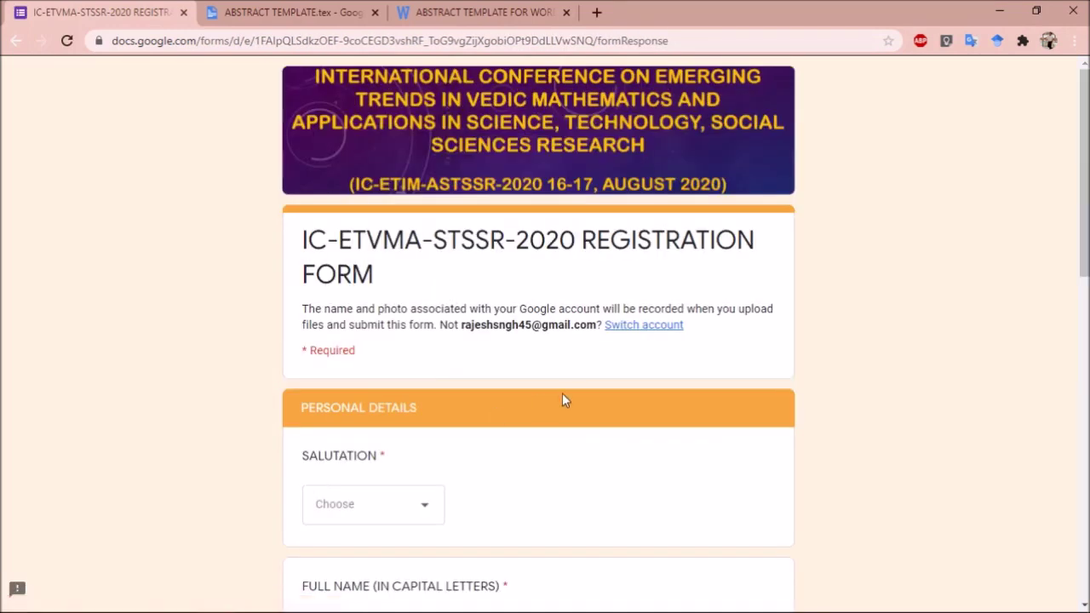
scroll(432, 311, down, 3)
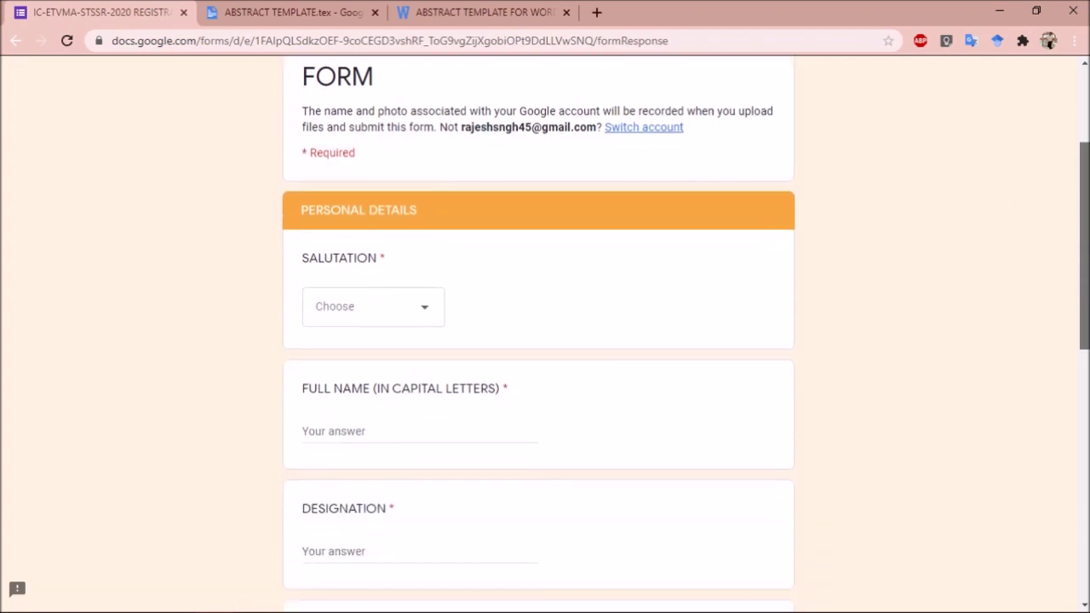
click(432, 312)
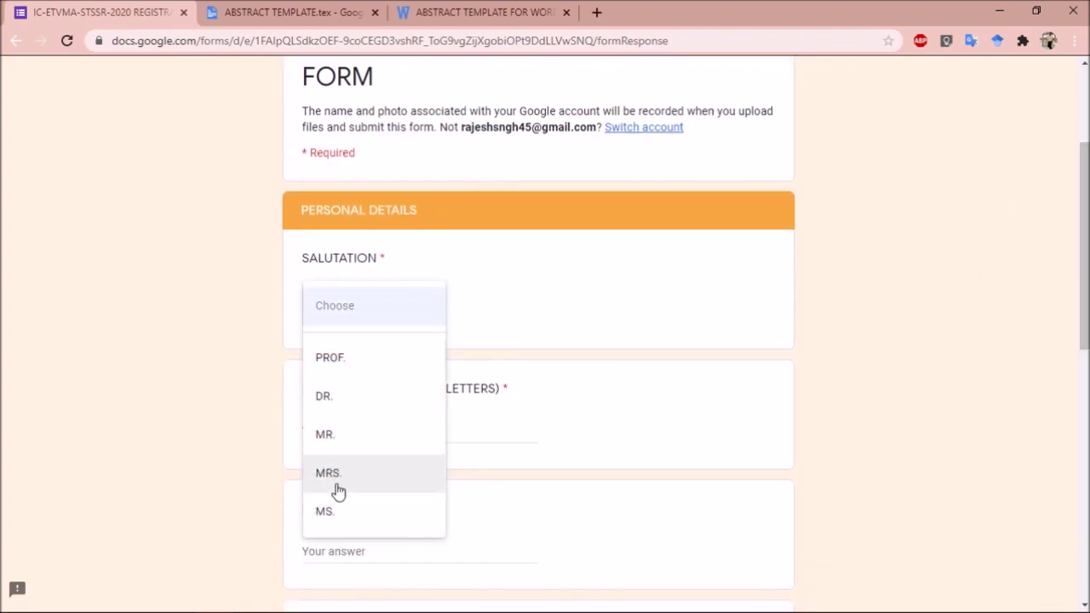
click(341, 412)
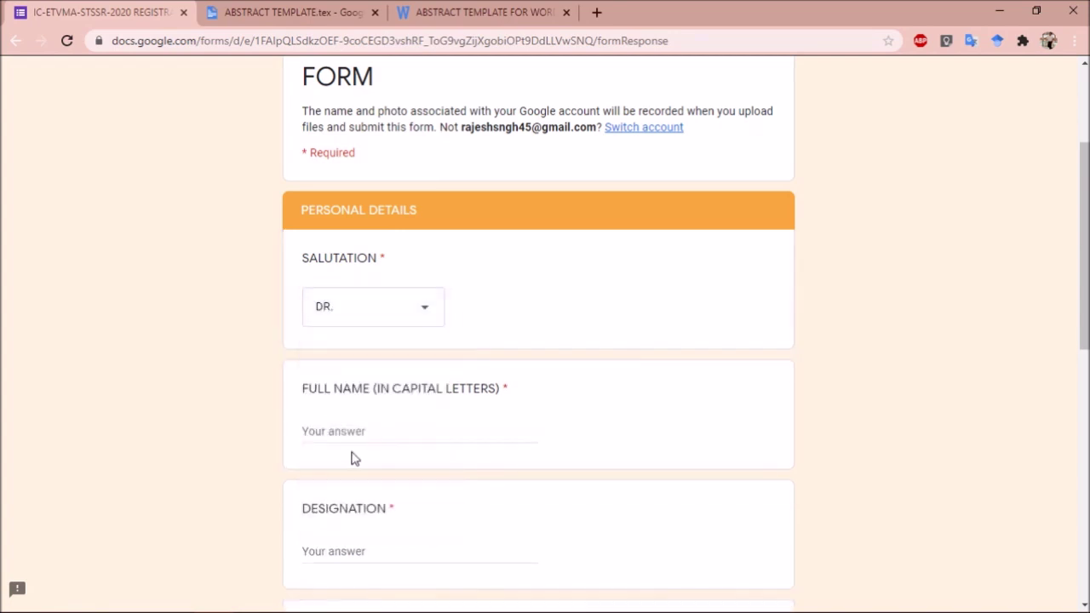
Enter the registrant's full name and set Designation to ASSISTANT PROFESSOR
click(348, 437)
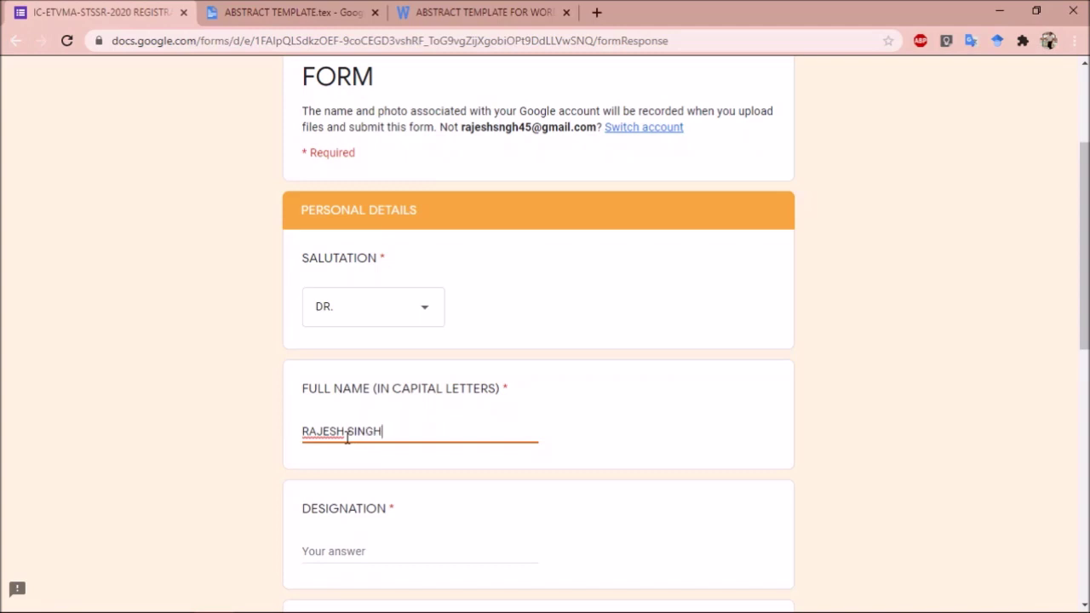
drag(1087, 303, 1086, 340)
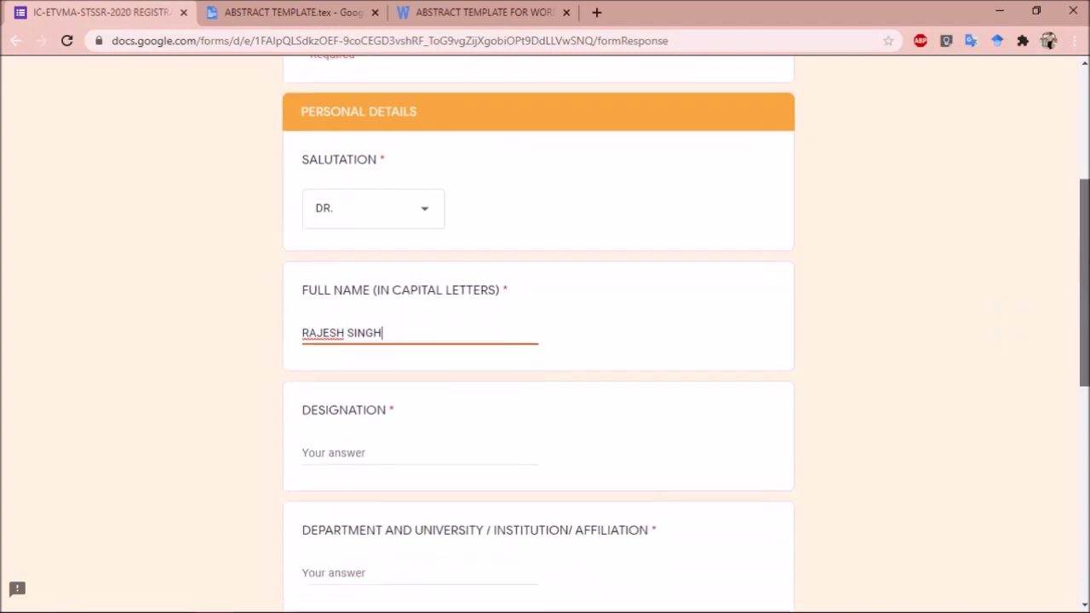
click(383, 453)
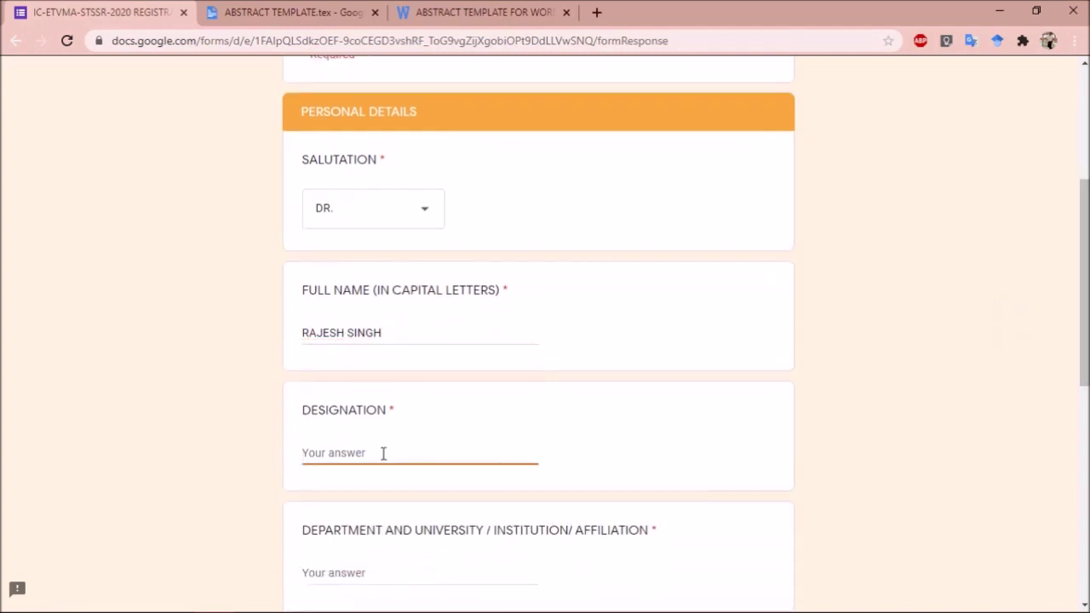
text(ASSISTANT PROFESSOR)
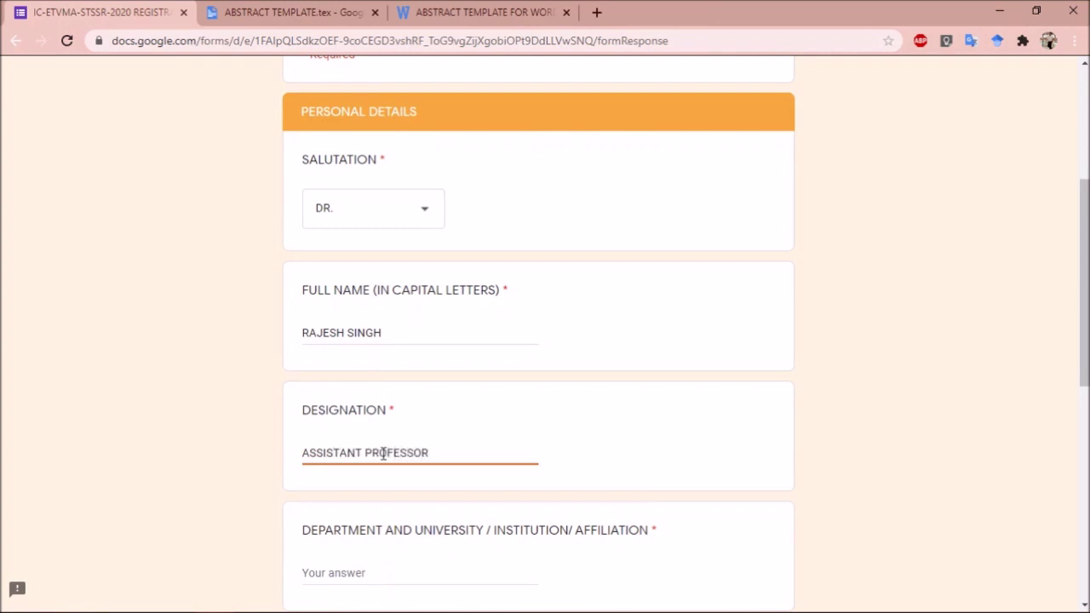
drag(1084, 316, 1085, 350)
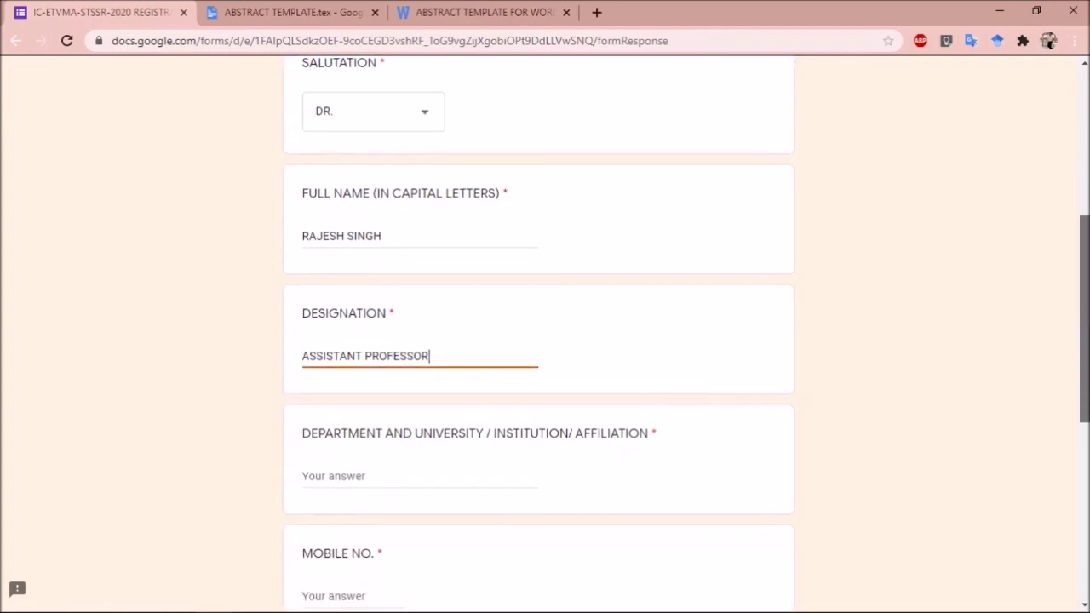
Enter affiliation 'DEPARTMENT OF MATHEMATICS, RAMANUJAN COLLEGE, UNIVERSITY OF DELHI' and the registrant's mobile number
click(379, 484)
text(DEPARTME)
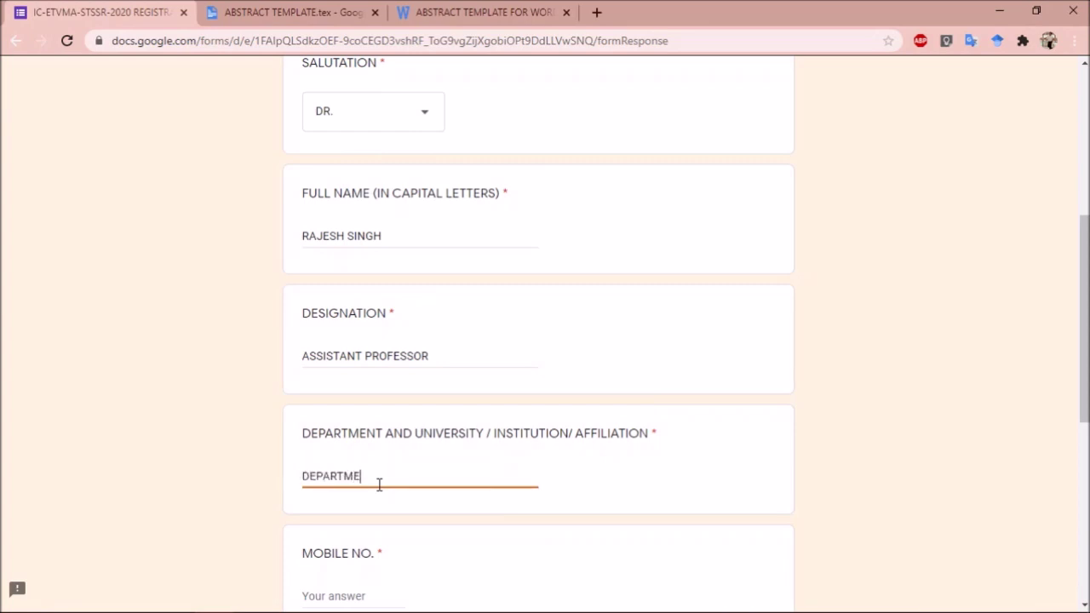
text(NT OF MATHEMATICS, RAMANUJAN )
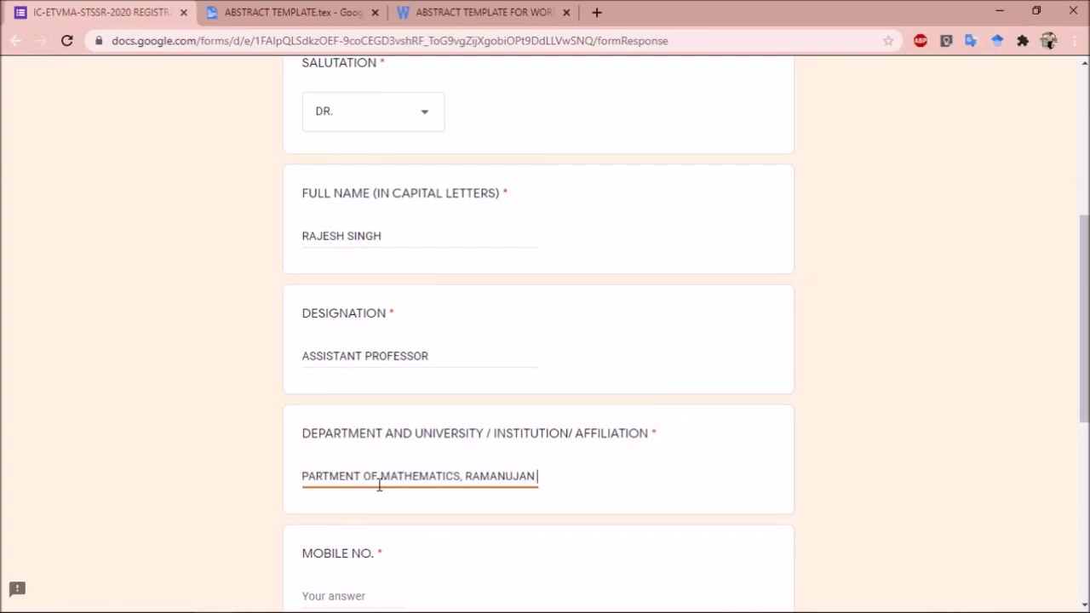
text(COLLEGE,)
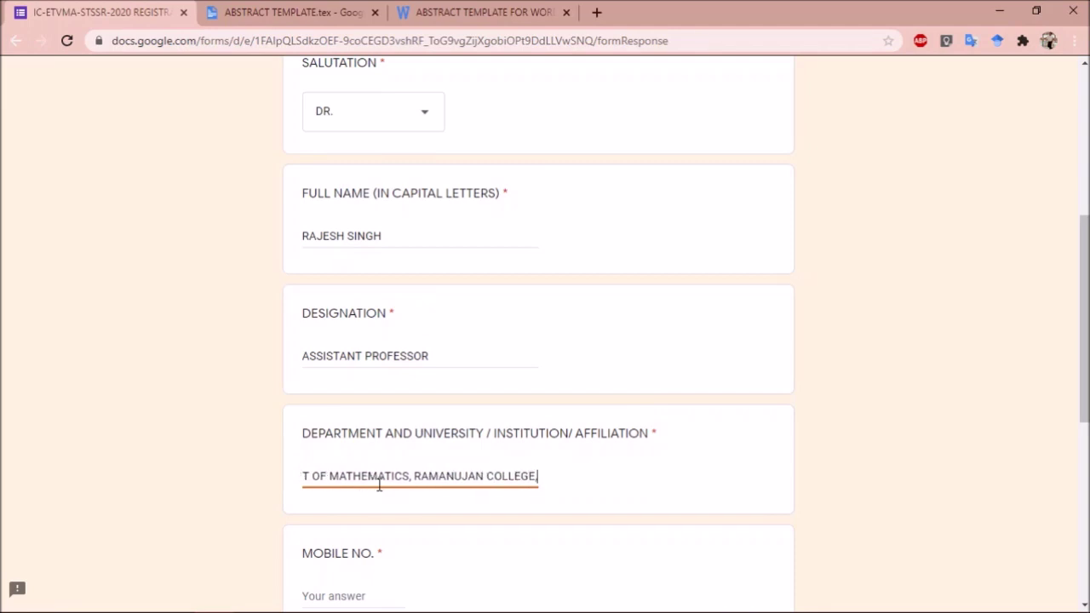
text( UNIVERSITY OF DELHI)
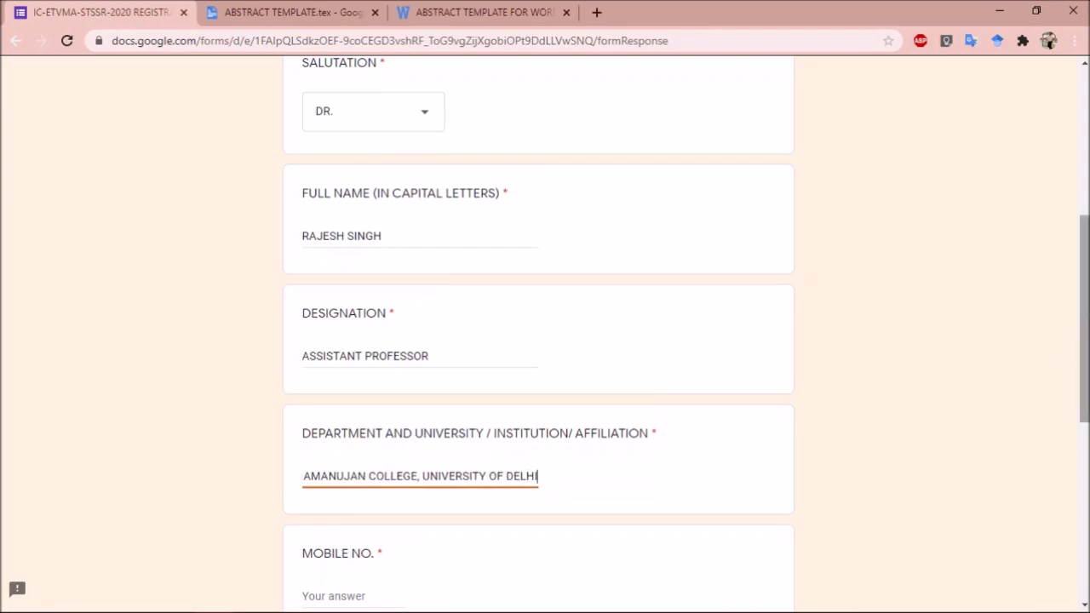
scroll(479, 438, down, 2)
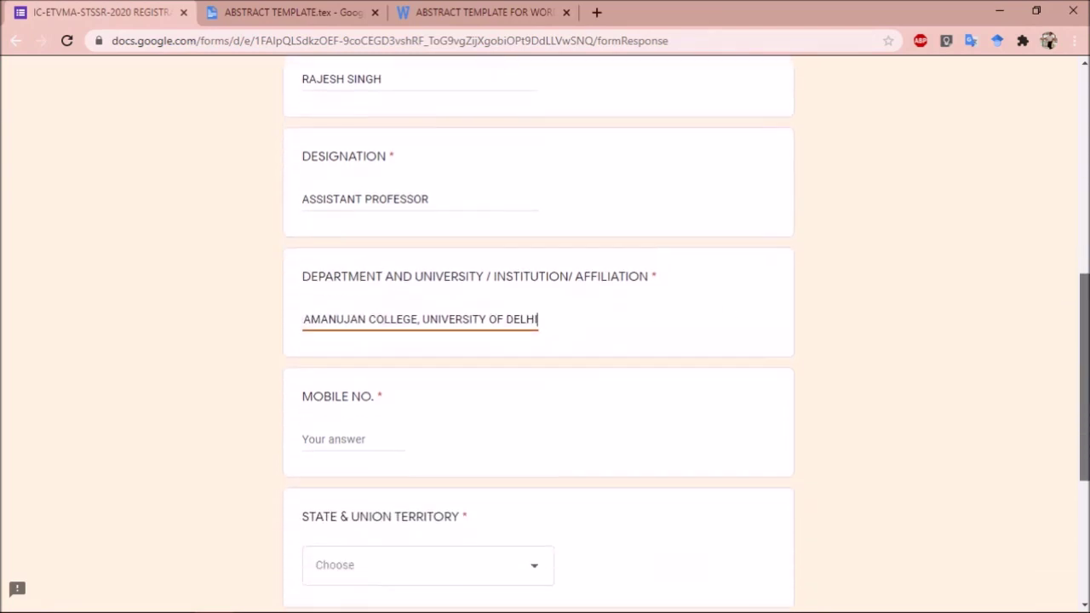
click(357, 438)
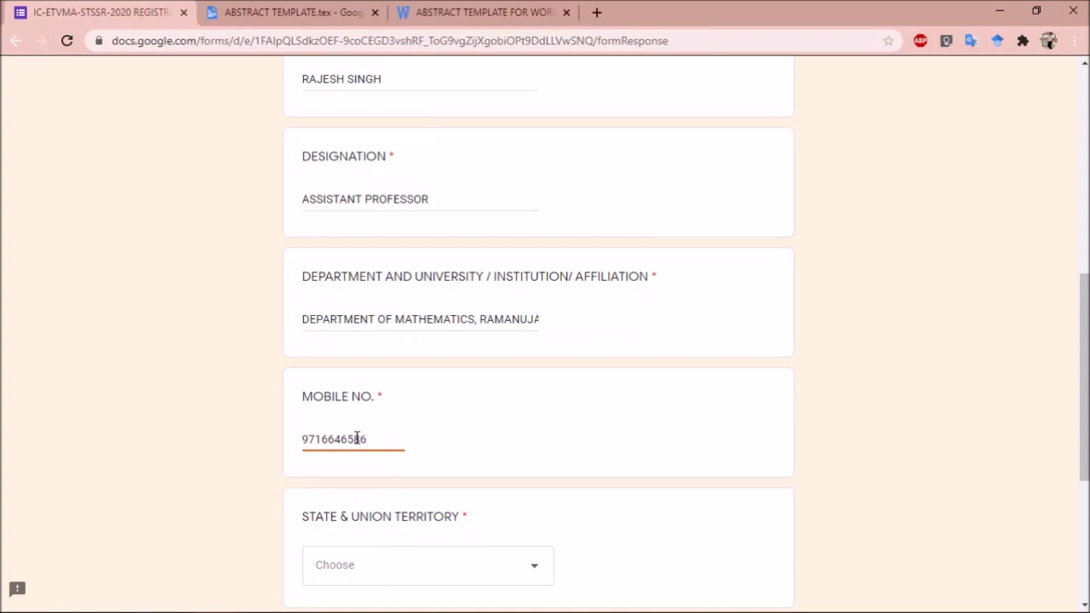
Choose Delhi as the state, answer Yes to presenting a paper, and continue
click(379, 565)
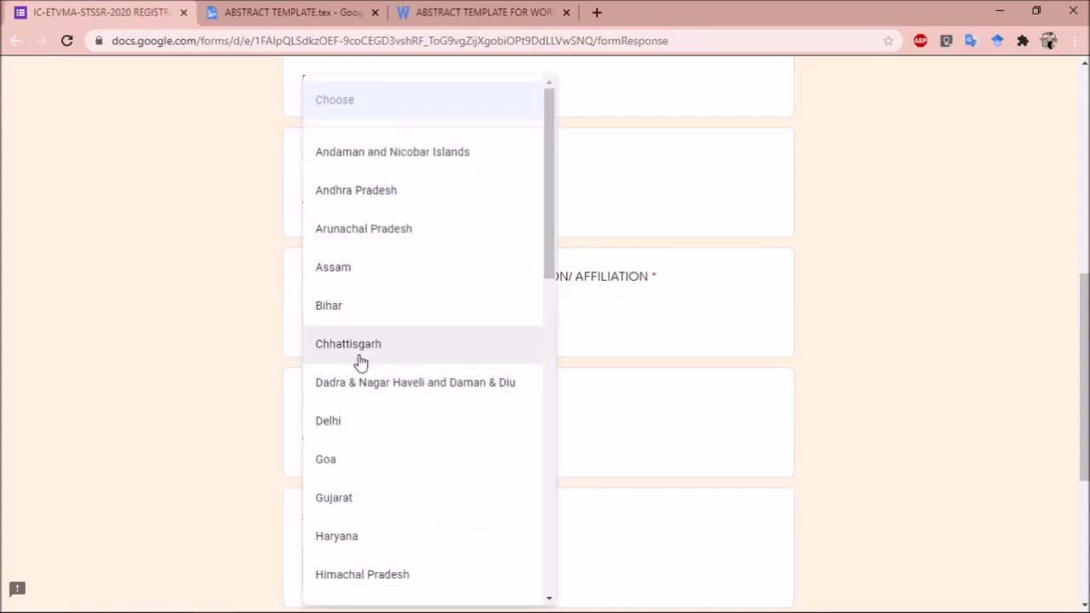
click(348, 431)
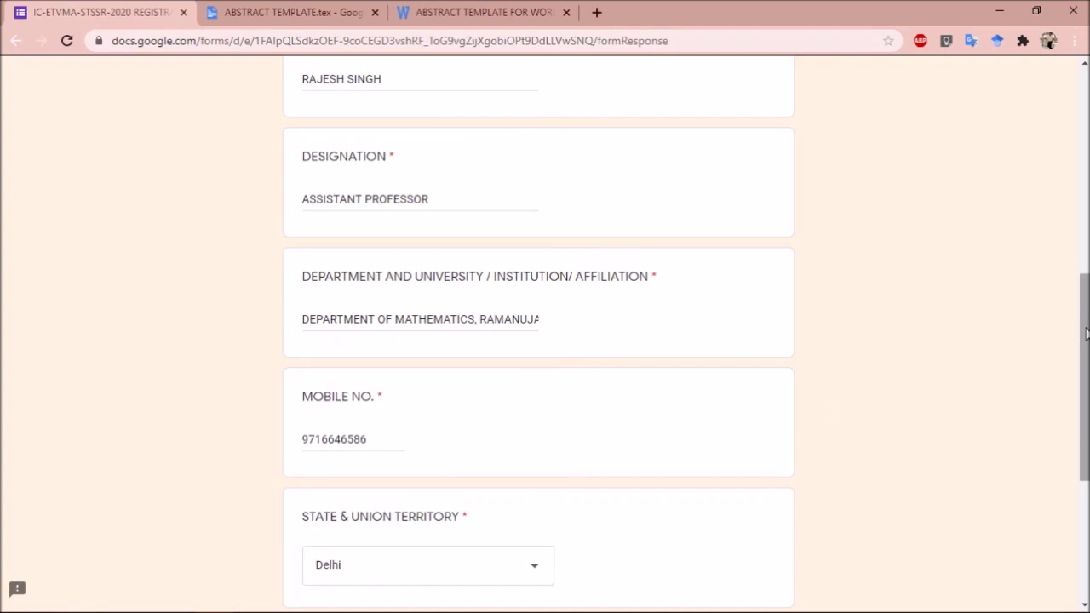
scroll(1084, 365, down, 2)
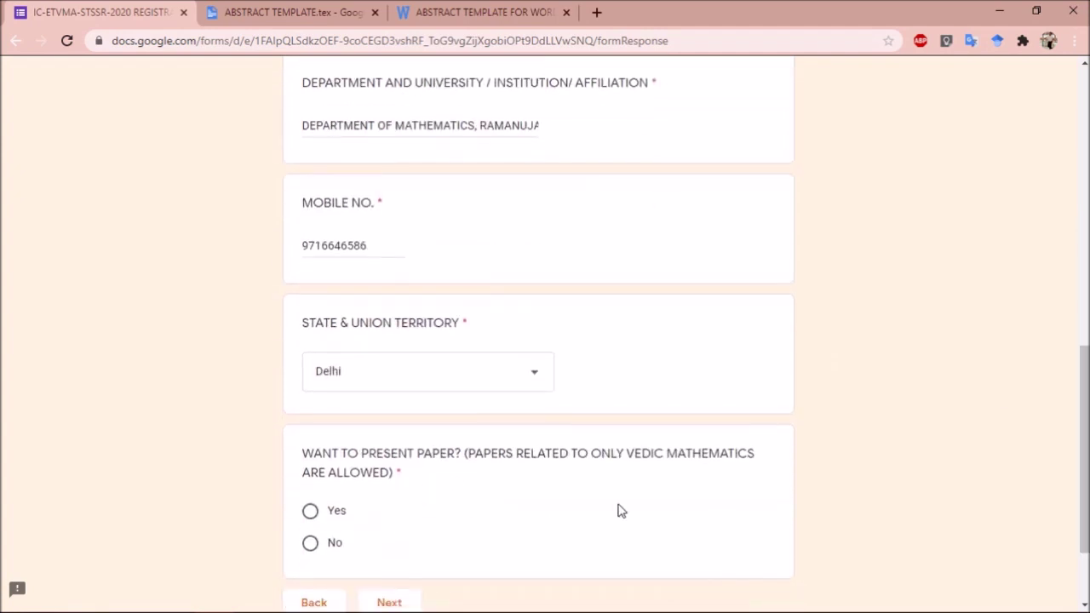
scroll(1083, 420, down, 1)
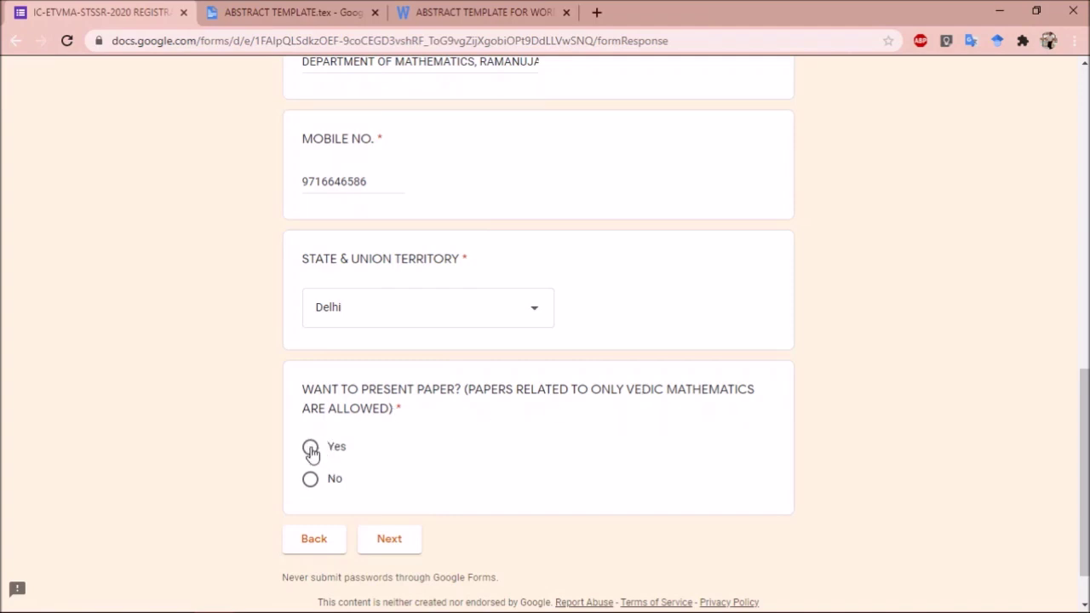
click(310, 449)
click(384, 546)
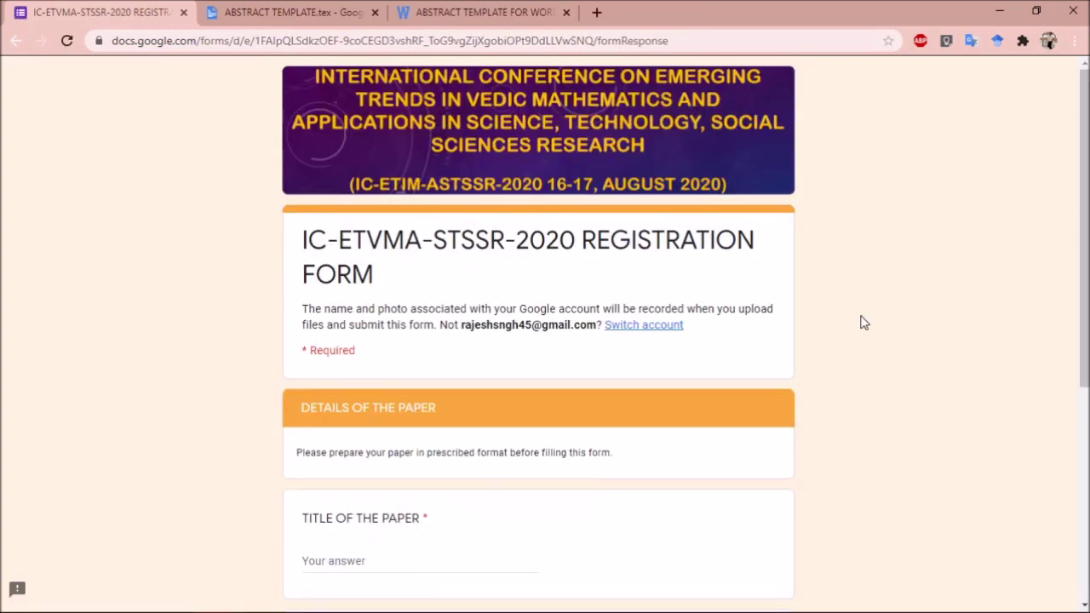
Enter TITLE as the paper title
scroll(469, 331, down, 3)
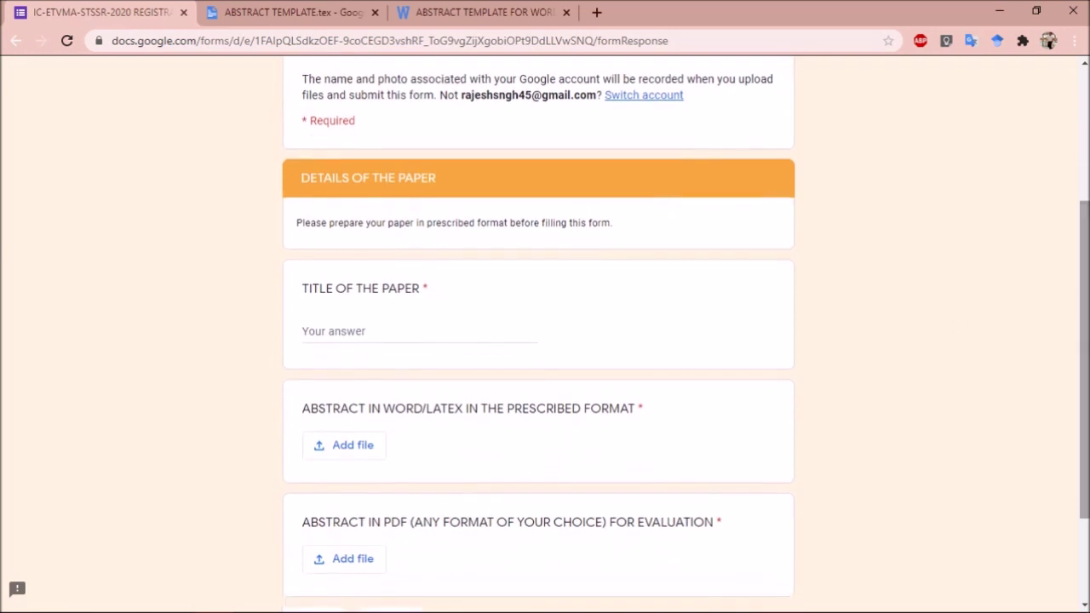
click(469, 332)
text(T)
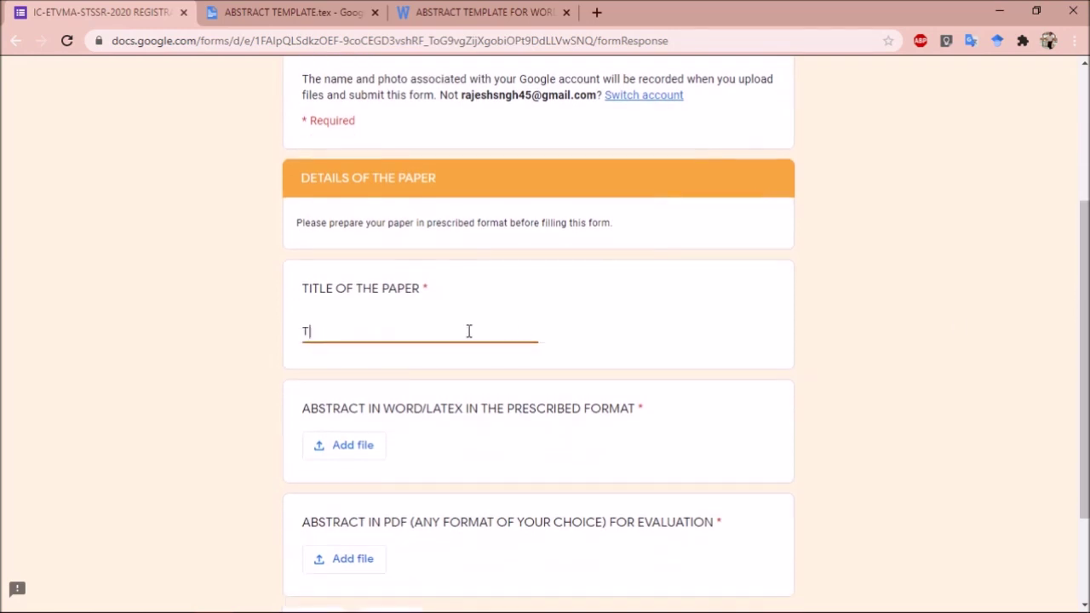
text(ITLE)
Select ABSTRACT TEMPLATE FOR WORD.docx from Downloads for the Word/LaTeX abstract upload
click(356, 451)
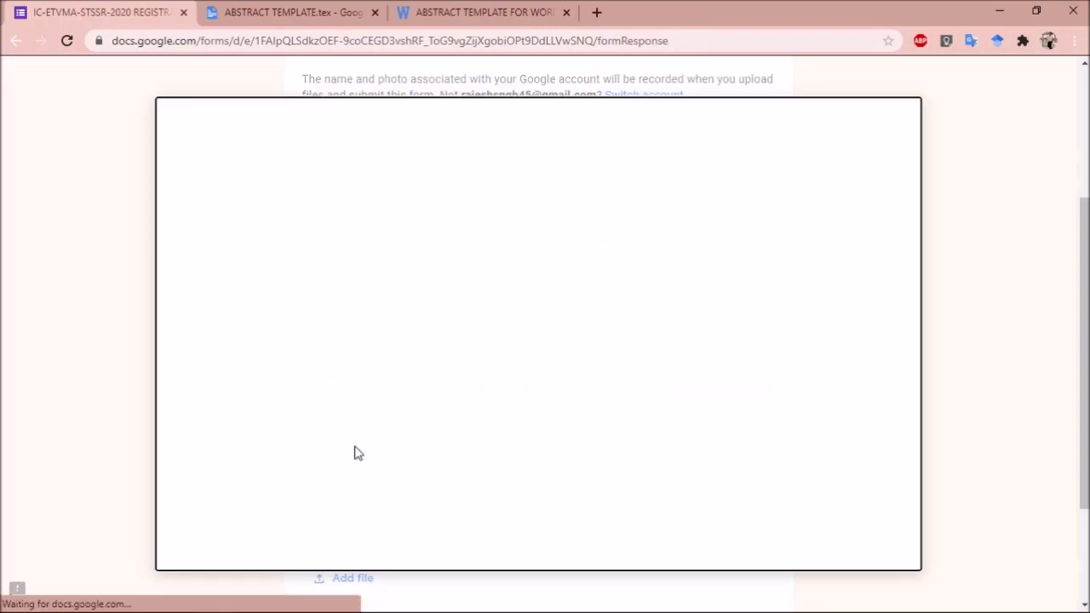
click(518, 353)
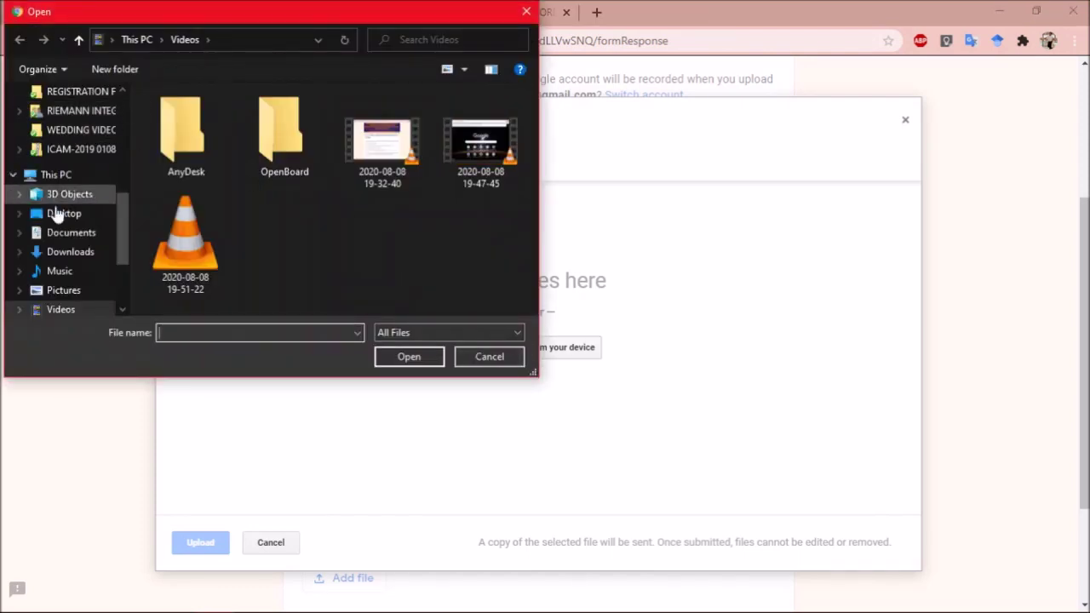
click(69, 258)
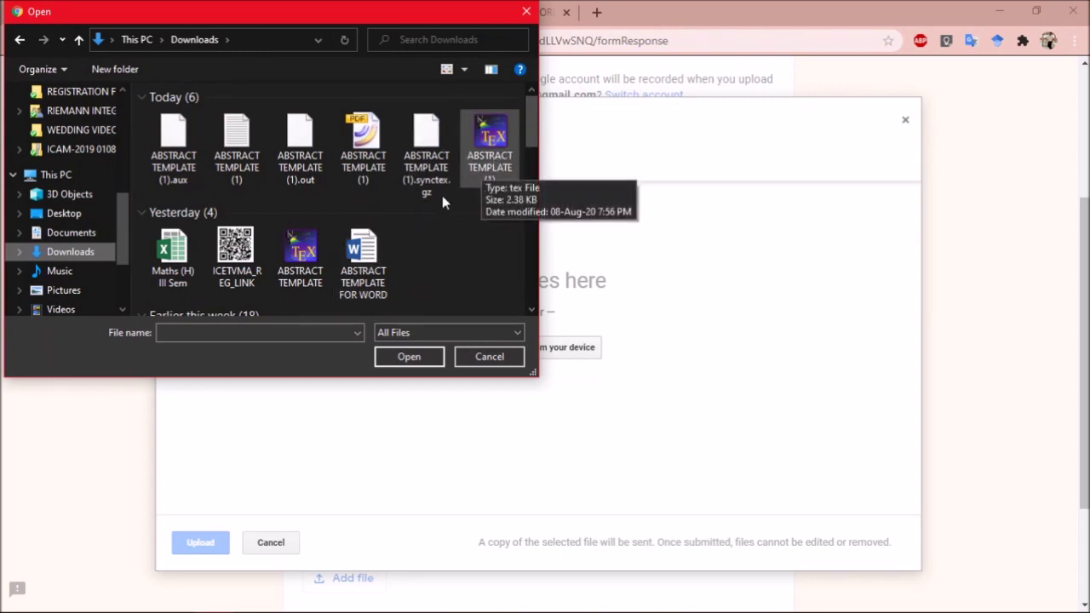
double_click(367, 260)
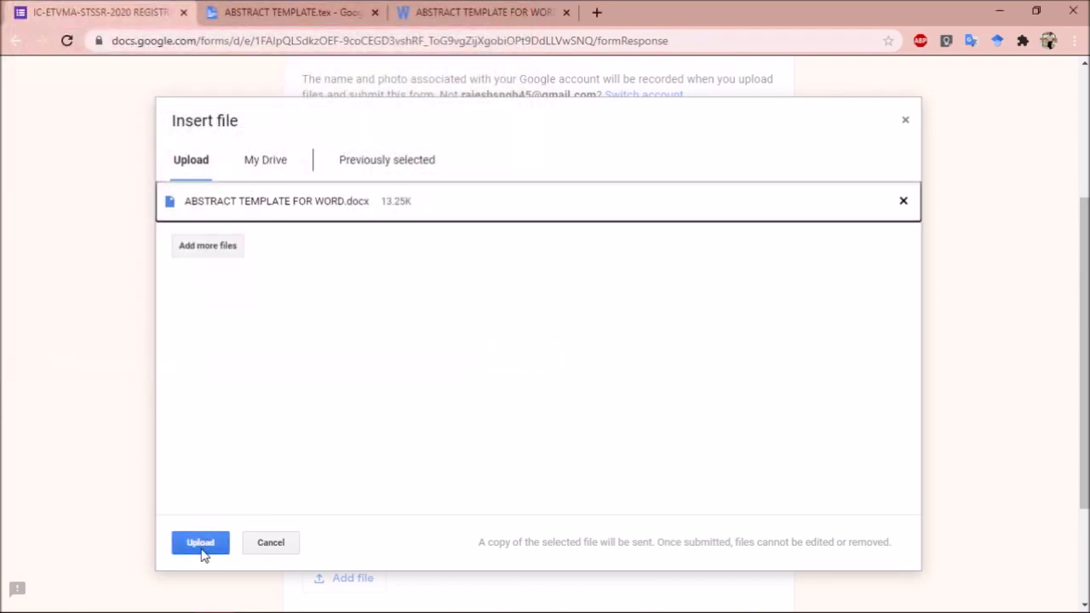
click(202, 549)
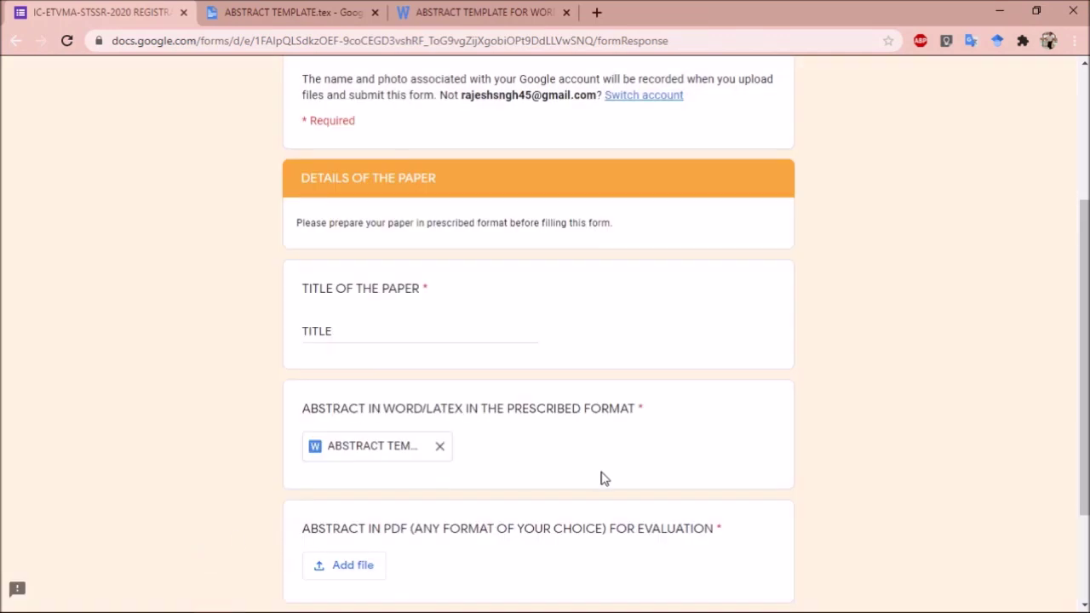
Attach ABSTRACT TEMPLATE (1).pdf as the PDF abstract and advance to the final page
scroll(1086, 359, down, 1)
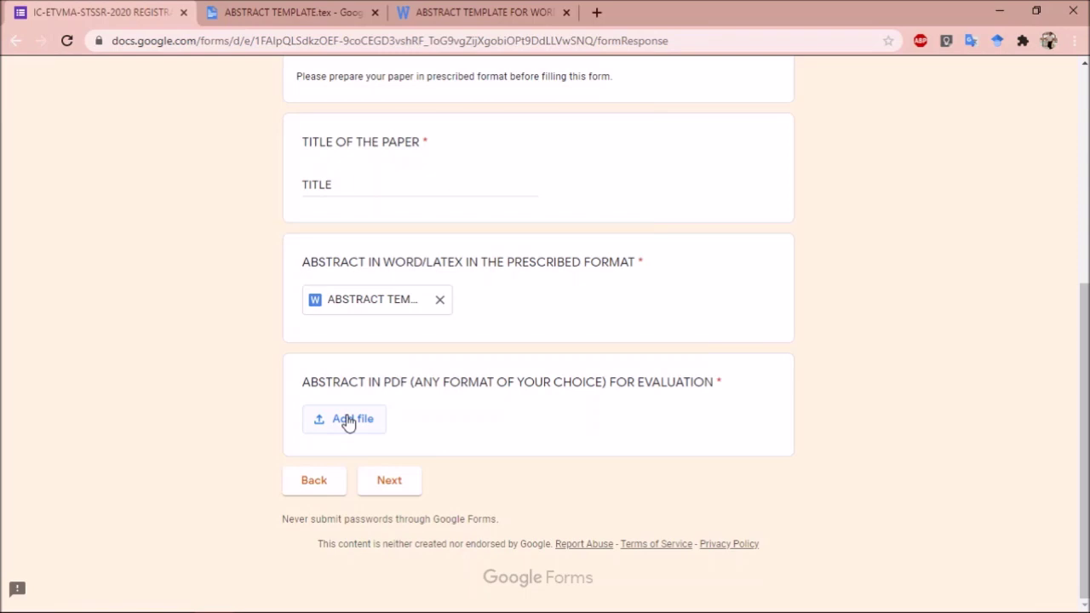
click(349, 424)
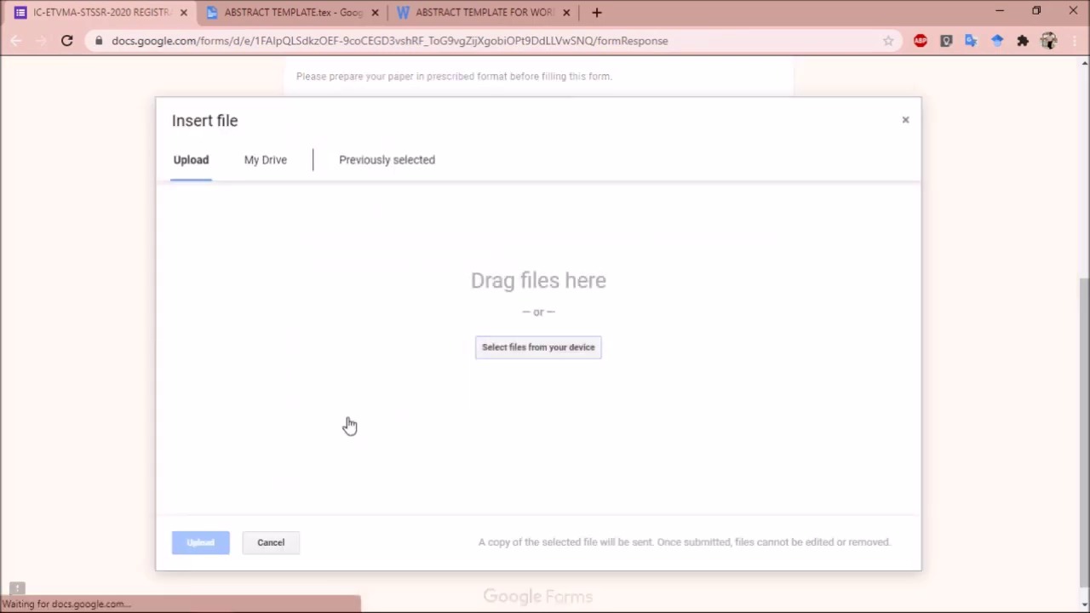
click(552, 350)
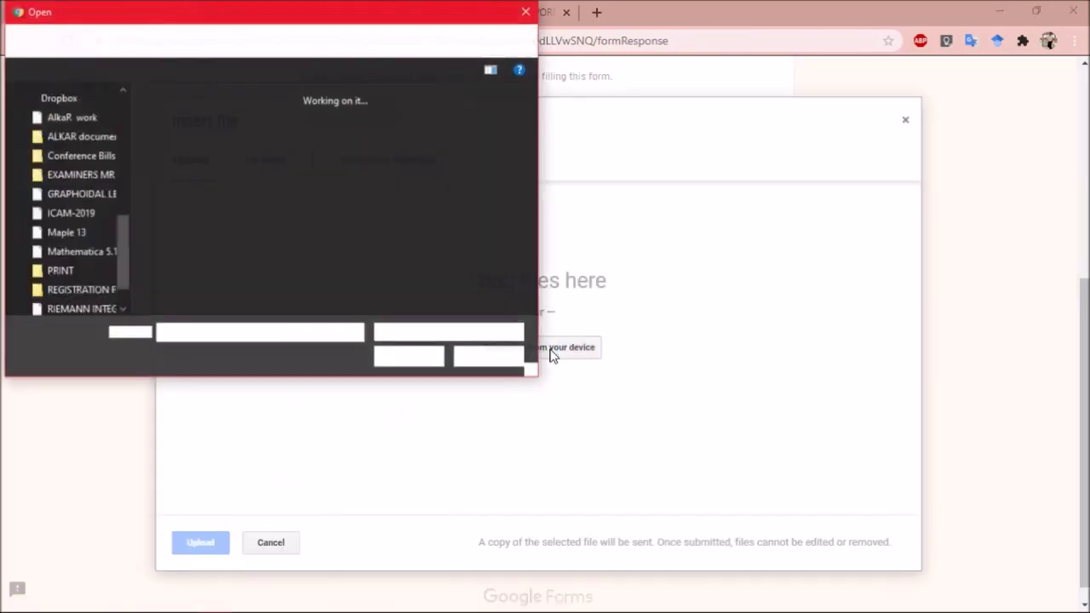
double_click(175, 145)
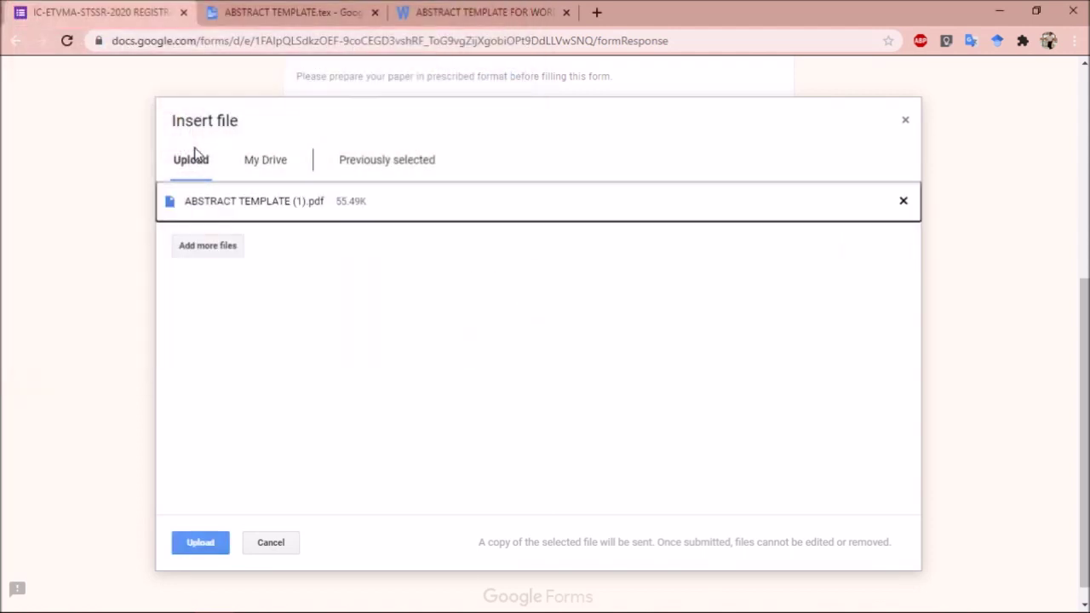
click(201, 543)
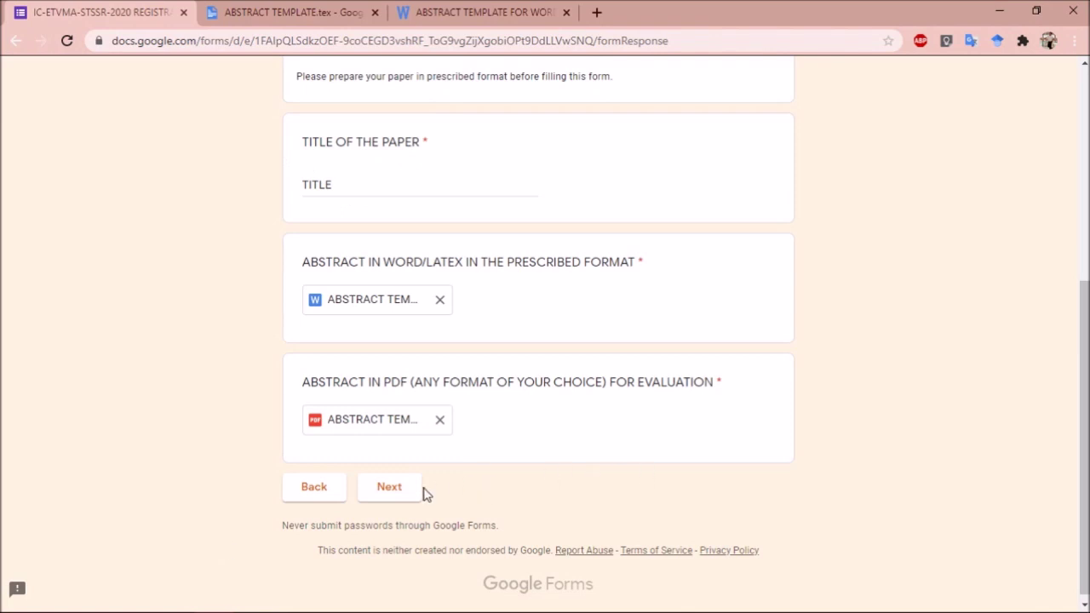
click(408, 494)
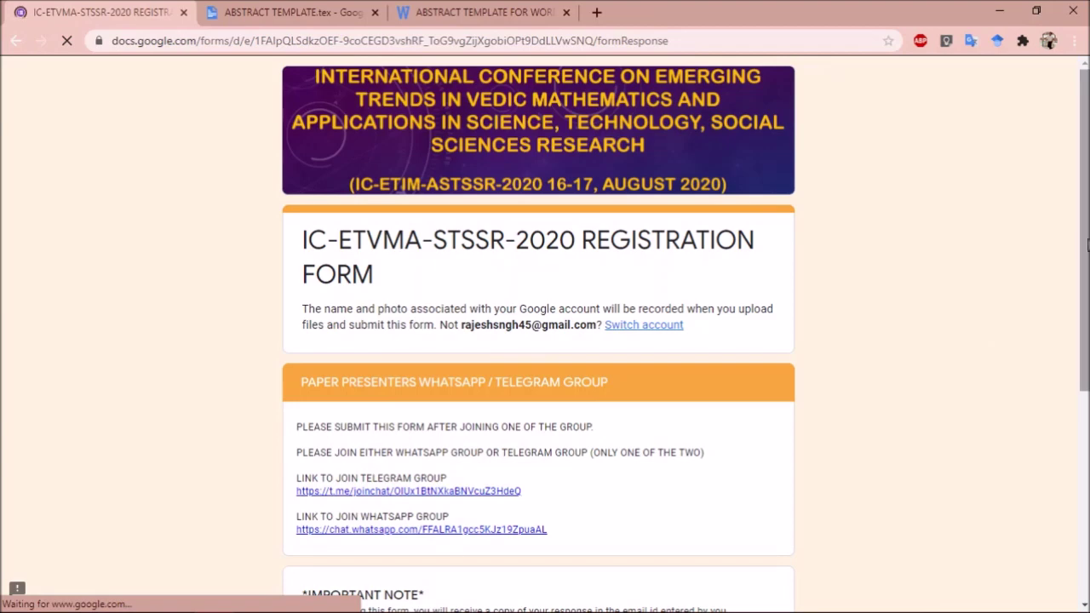
Open the Telegram group invite link from the final page
scroll(588, 217, down, 2)
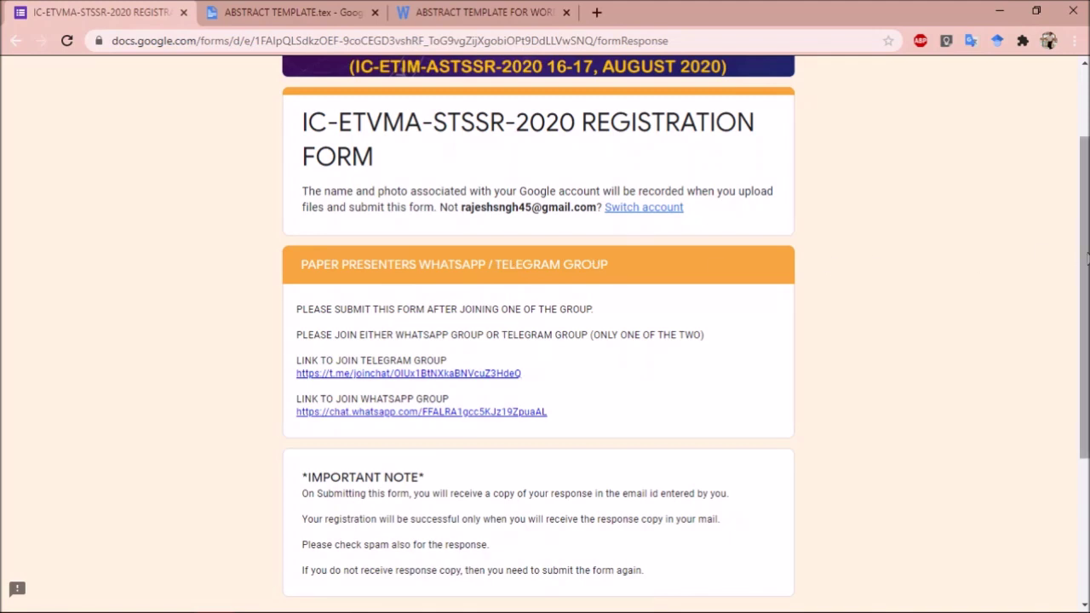
drag(1087, 260, 1087, 299)
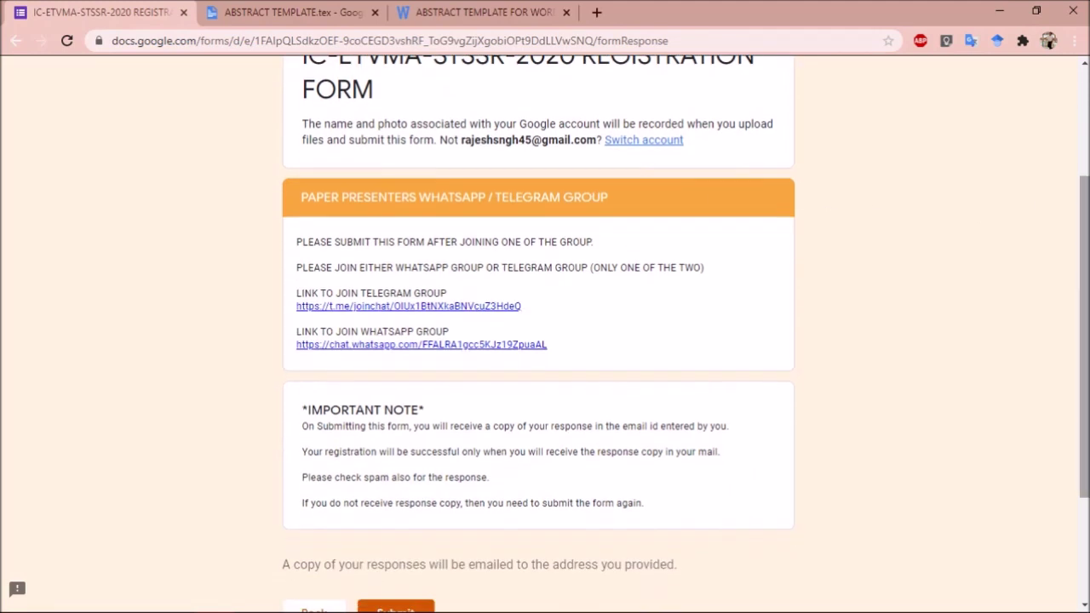
click(461, 308)
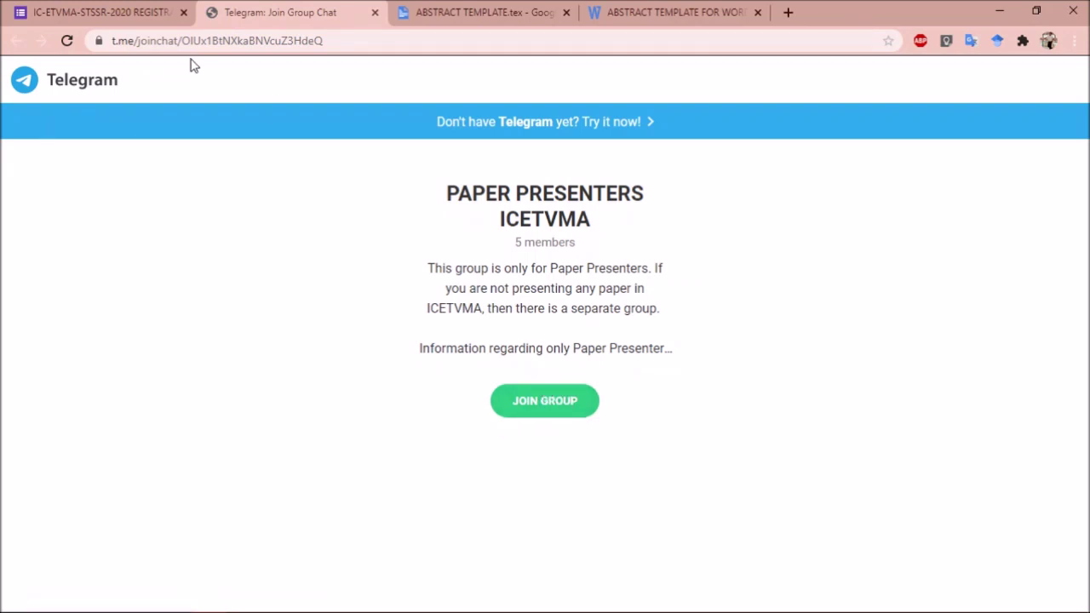
Return to the registration form tab and submit the response
click(152, 27)
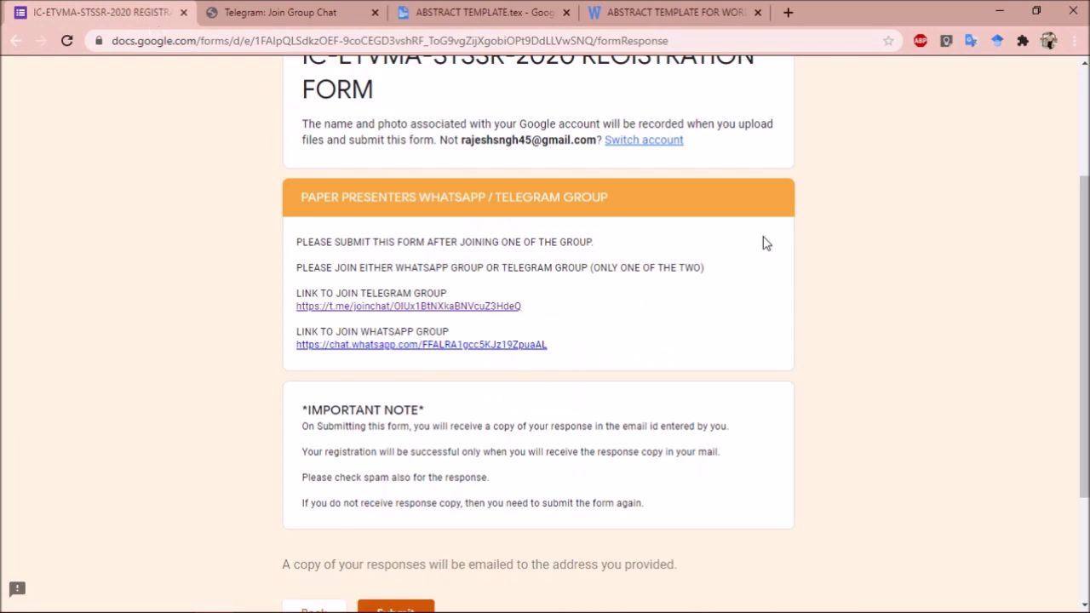
scroll(1075, 249, down, 3)
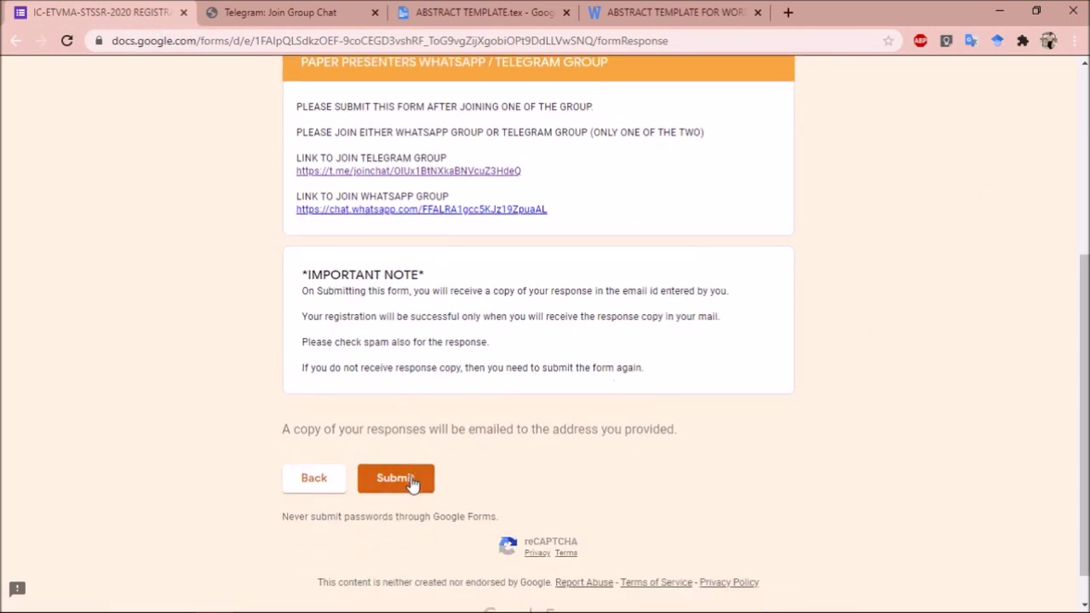
click(395, 478)
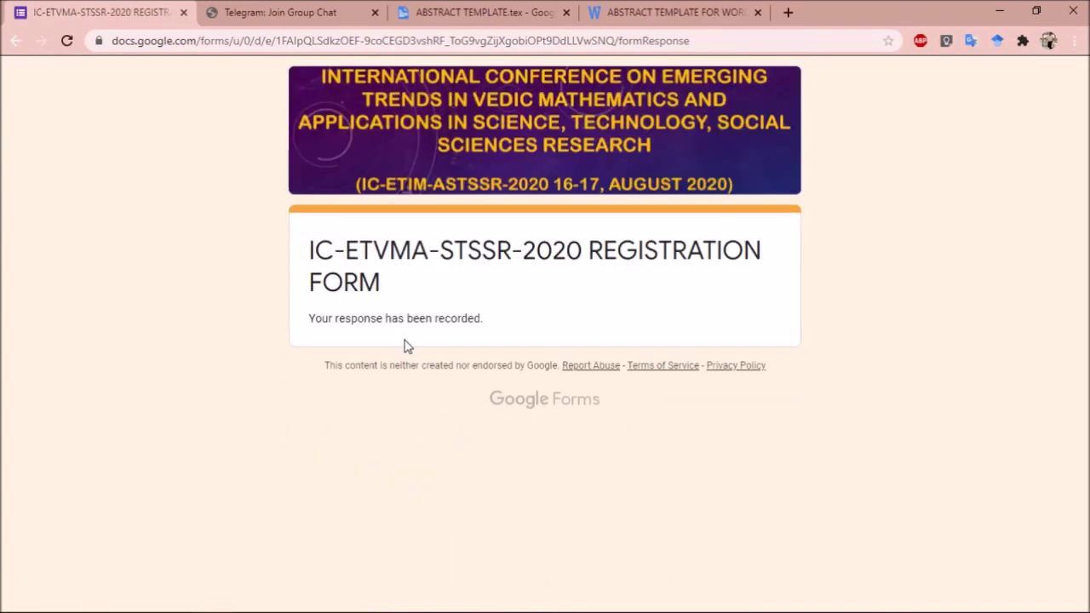
Open the IC-ETVMA-STSSR-2020 REGISTRATION FORM receipt email in Gmail and review the submitted responses
click(790, 13)
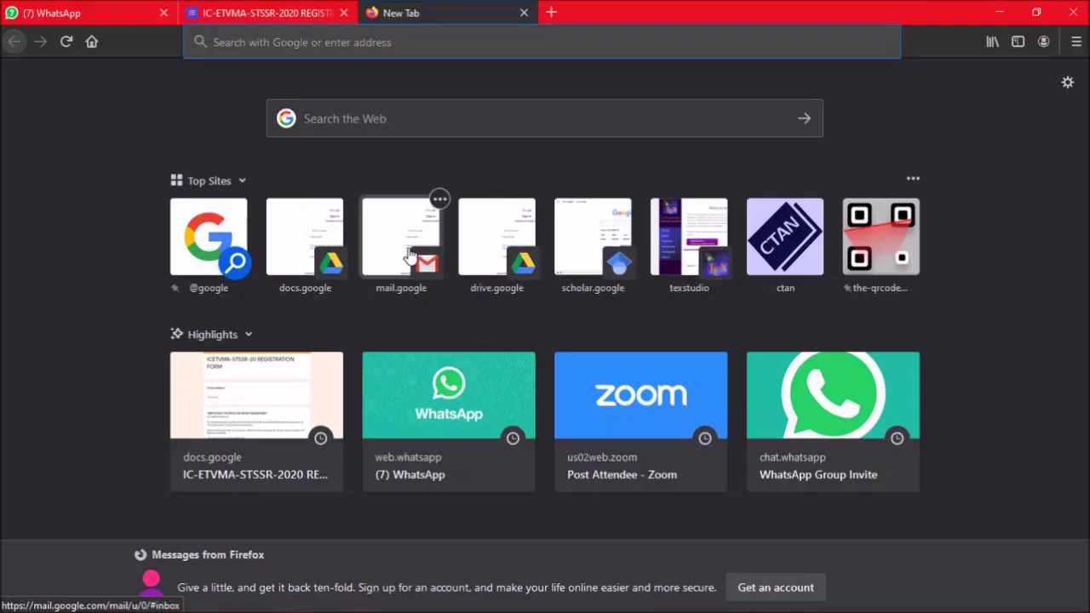
click(409, 255)
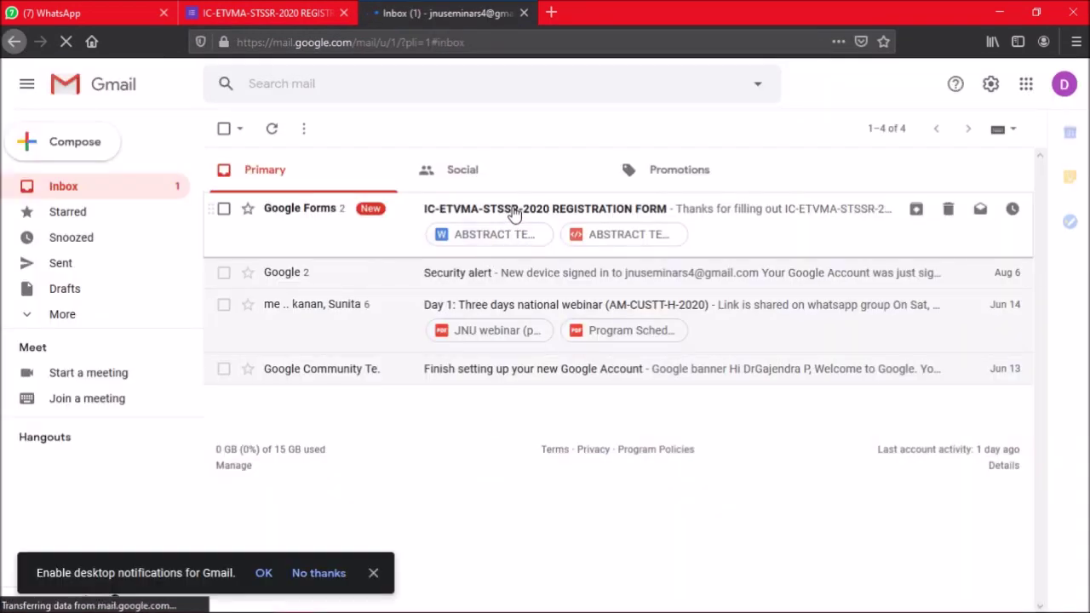
click(514, 213)
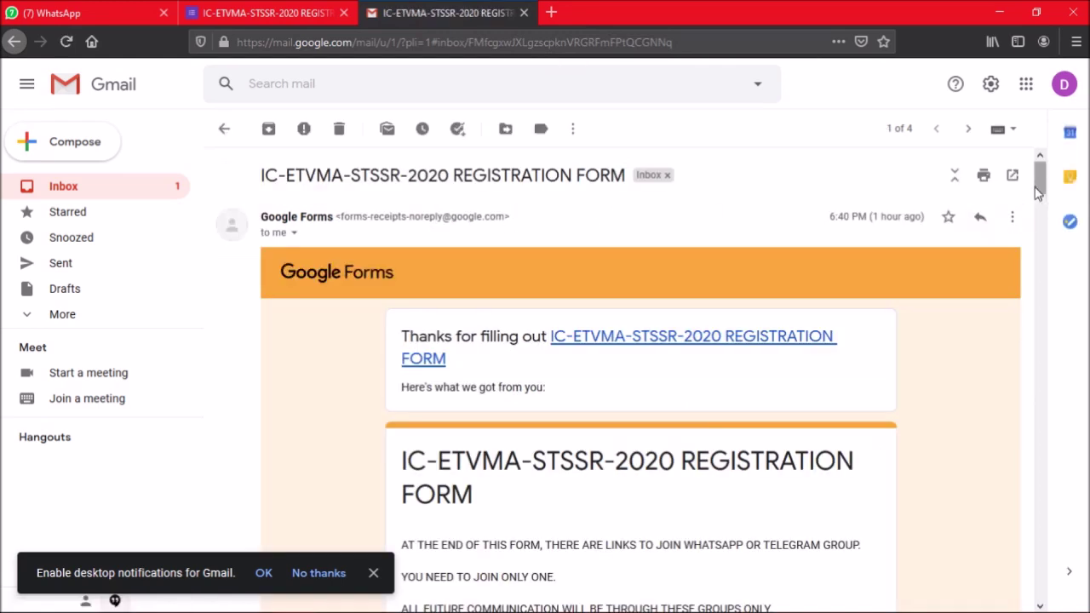
drag(1041, 186, 503, 122)
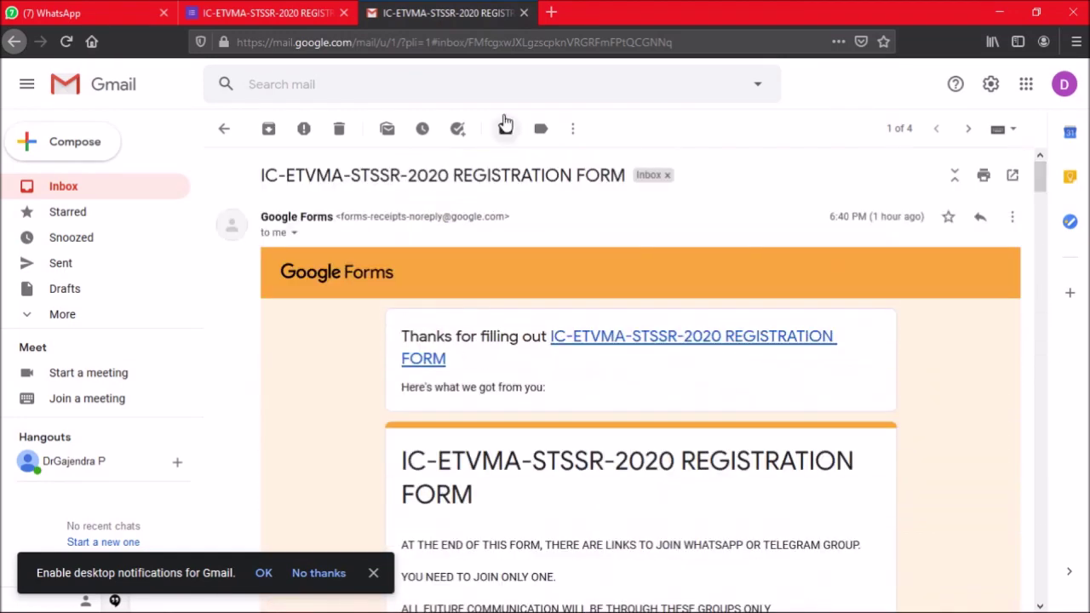